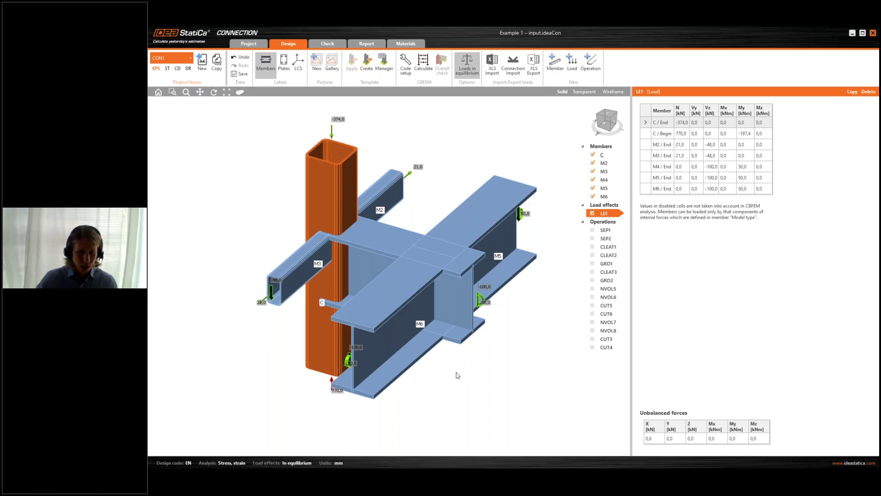
# Select beam M6 and open its ey offset value
pyautogui.click(383, 342)
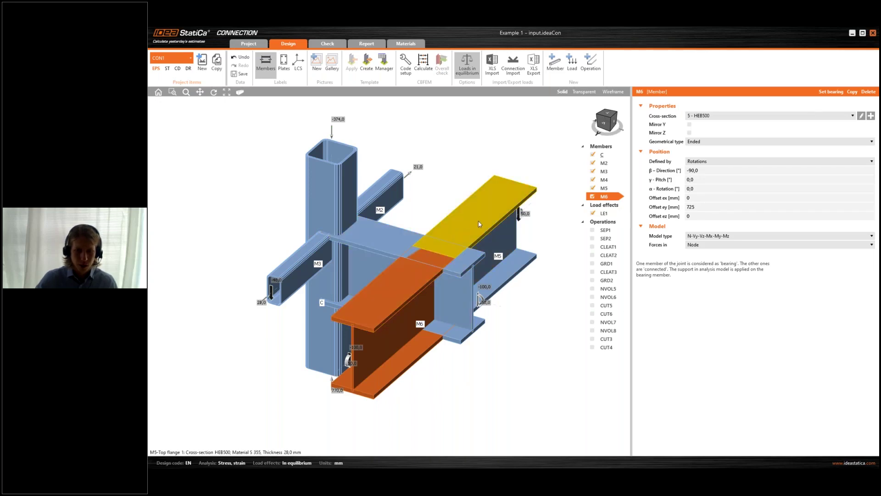
pyautogui.click(689, 207)
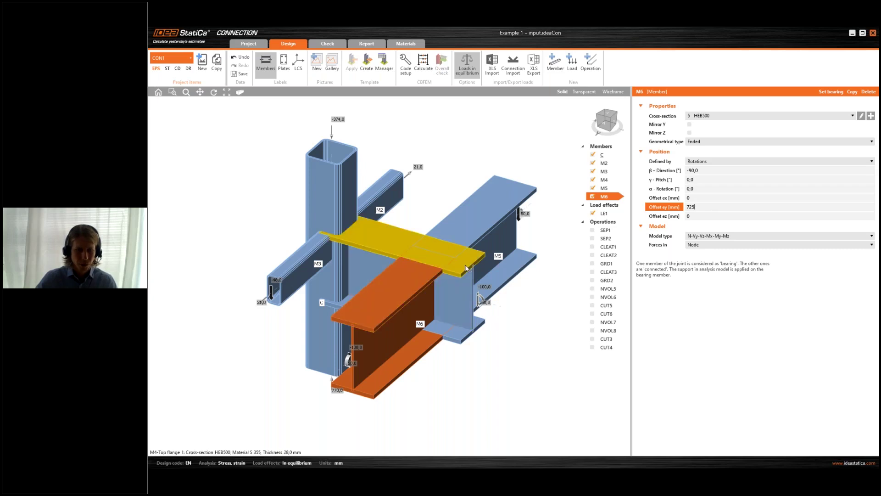
# Activate the shifted endplate operations SEP1 and SEP2 on the beams connected to M4
pyautogui.click(593, 231)
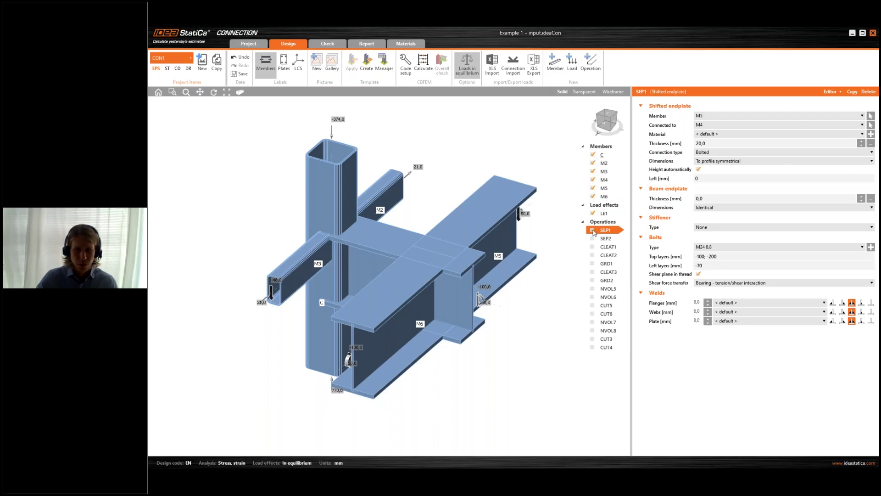
pyautogui.click(593, 230)
pyautogui.click(594, 239)
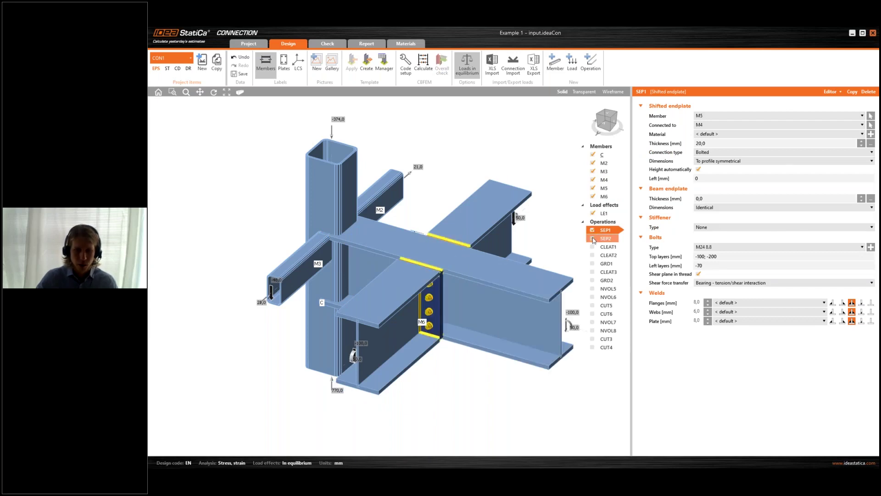
pyautogui.moveTo(473, 326); pyautogui.dragTo(414, 217, button='right')
pyautogui.moveTo(475, 227); pyautogui.dragTo(447, 257, button='middle')
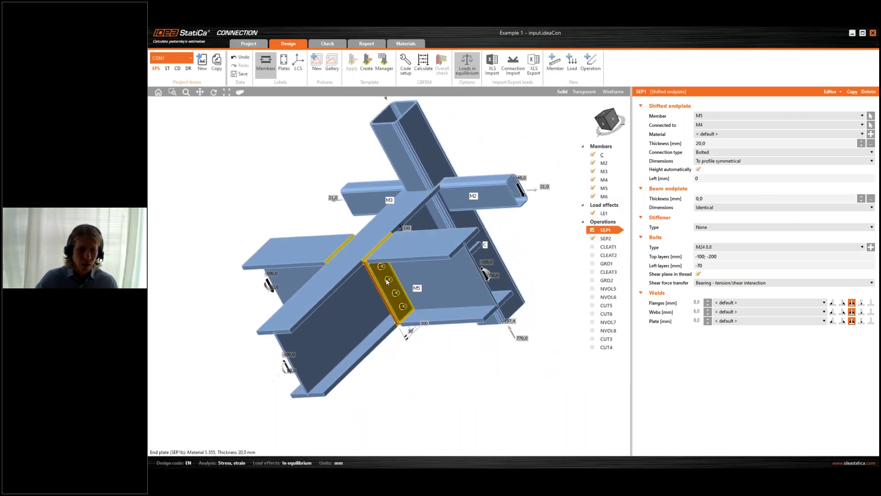
# Activate the cleat operations CLEAT1, joining beam M4's web to column C, and CLEAT2
pyautogui.click(606, 247)
pyautogui.click(593, 247)
pyautogui.moveTo(503, 163); pyautogui.dragTo(500, 244, button='right')
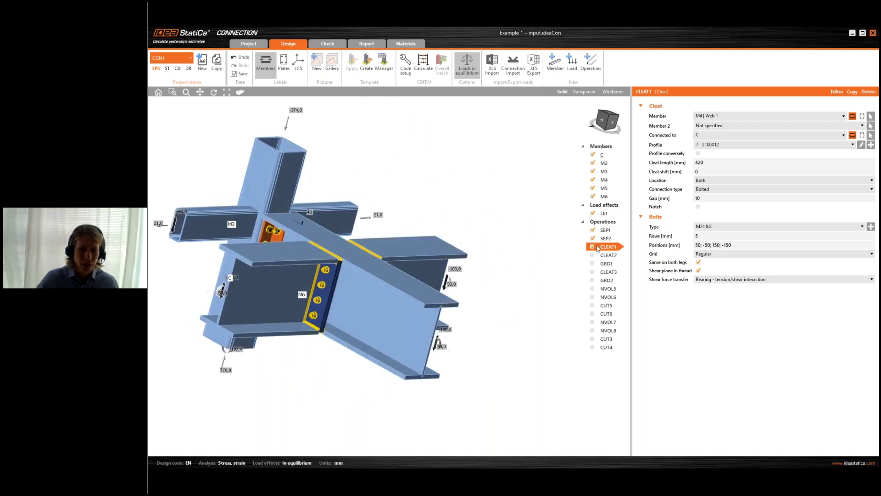
pyautogui.moveTo(483, 319); pyautogui.dragTo(458, 264, button='right')
pyautogui.scroll(5, 458, 263)
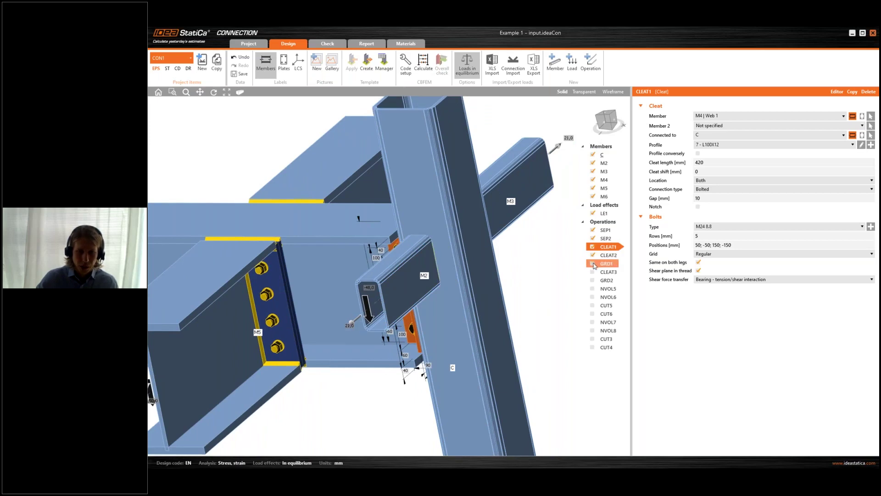
# Activate the operations GRD1, CLEAT3 and GRD2
pyautogui.click(592, 264)
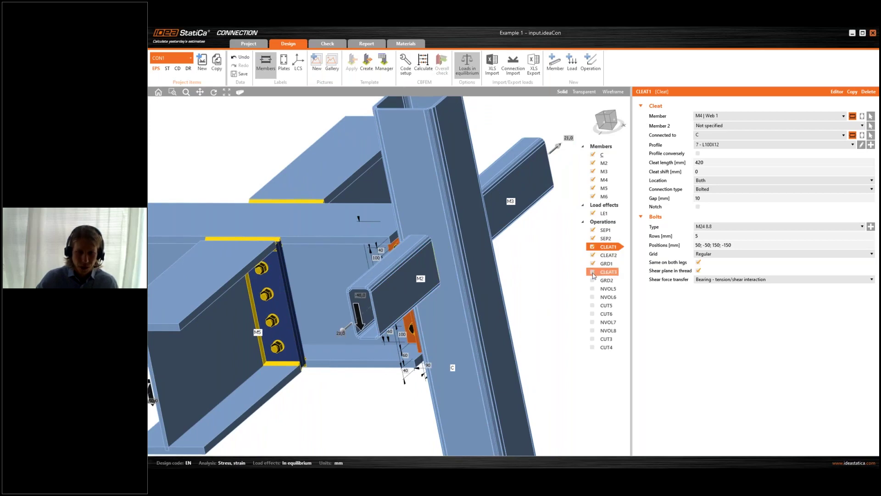
pyautogui.click(592, 271)
pyautogui.click(593, 280)
# Examine from several angles how the cleat and bolts sit inside hollow member M2 at column C
pyautogui.moveTo(464, 257); pyautogui.dragTo(421, 262, button='right')
pyautogui.scroll(4, 415, 263)
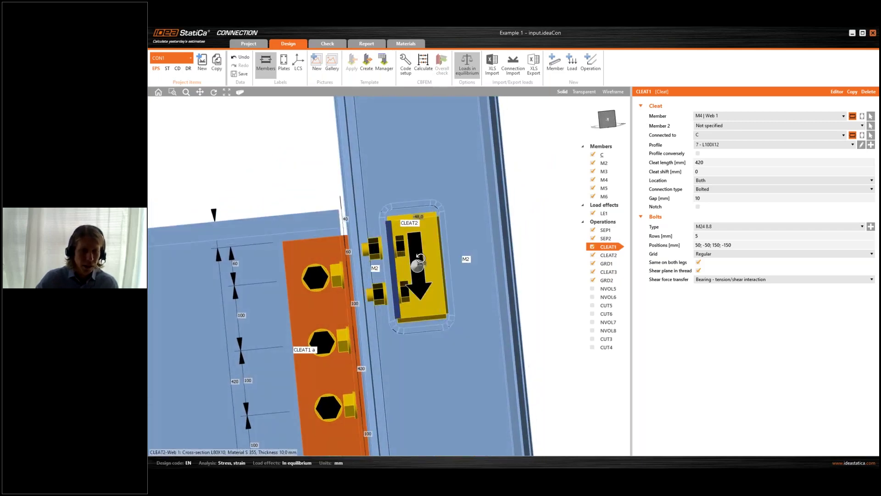
pyautogui.moveTo(417, 257); pyautogui.dragTo(418, 261, button='right')
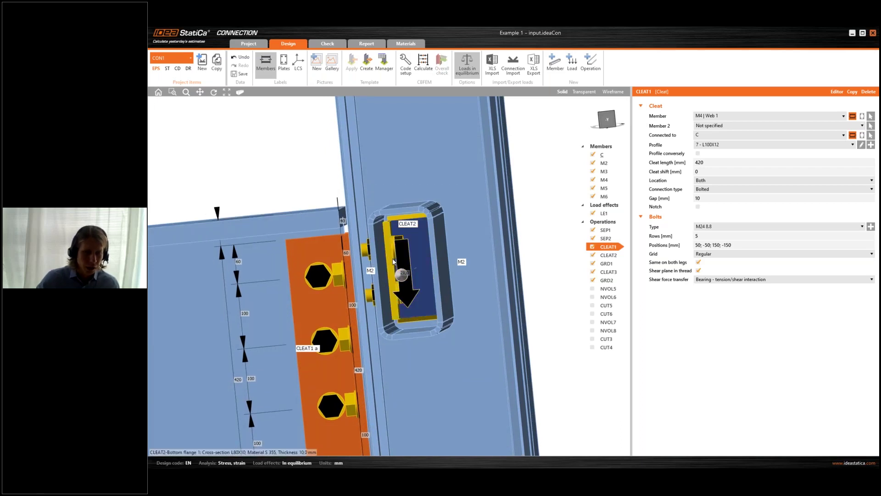
pyautogui.moveTo(417, 253); pyautogui.dragTo(416, 251, button='right')
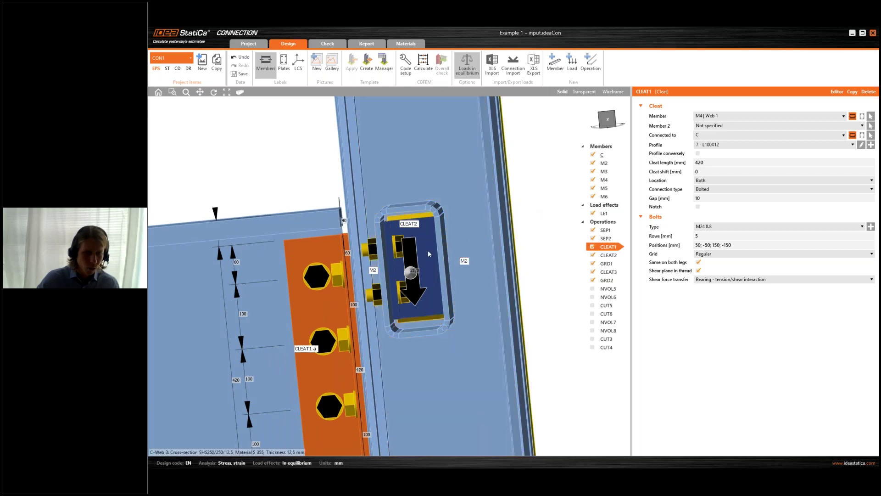
pyautogui.moveTo(395, 254); pyautogui.dragTo(398, 253, button='right')
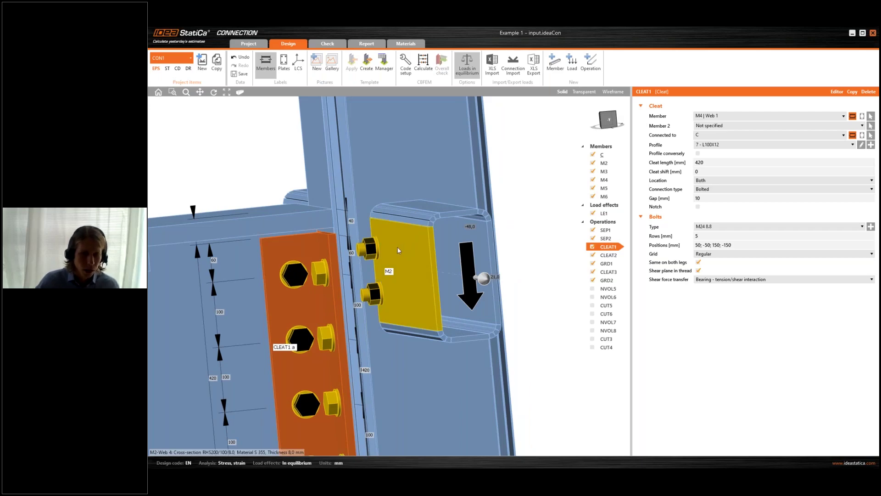
pyautogui.moveTo(412, 268); pyautogui.dragTo(404, 284, button='right')
pyautogui.scroll(5, 404, 284)
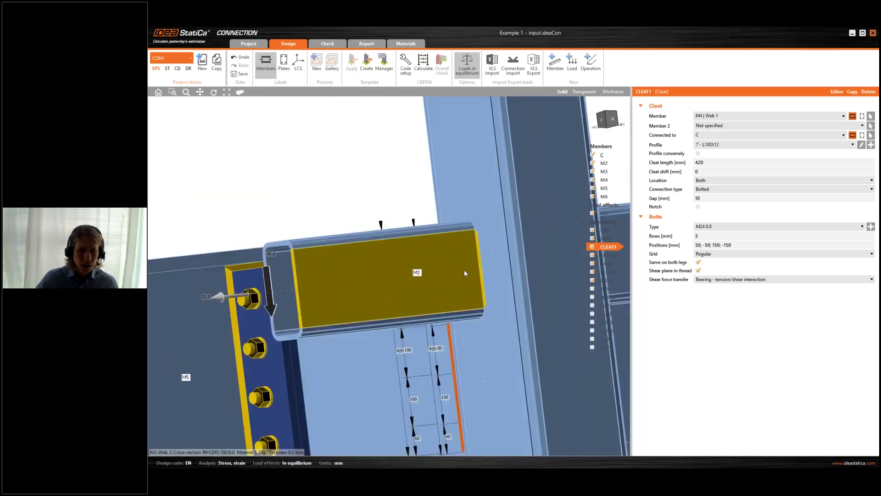
pyautogui.moveTo(462, 273); pyautogui.dragTo(422, 280, button='right')
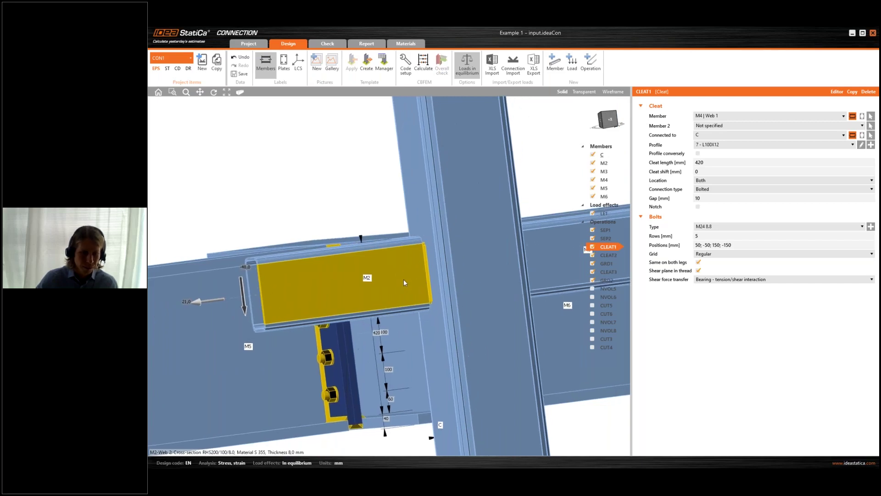
pyautogui.moveTo(405, 281); pyautogui.dragTo(396, 280, button='right')
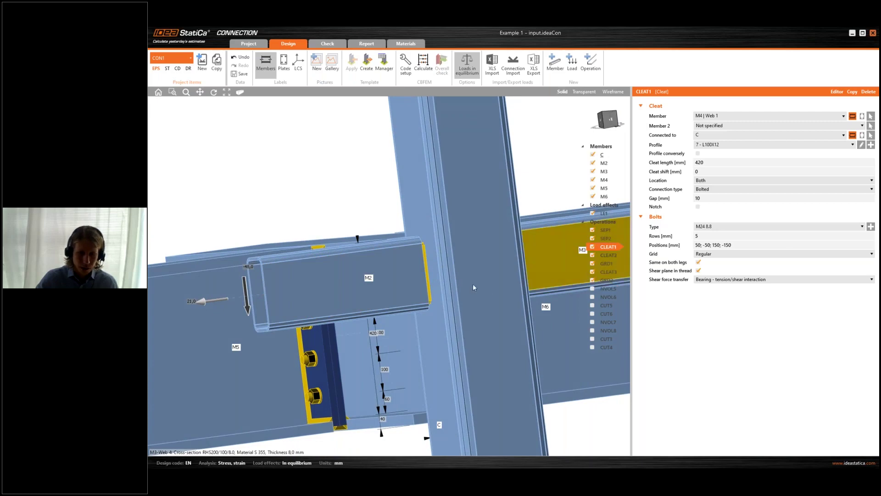
pyautogui.moveTo(502, 250); pyautogui.dragTo(452, 246, button='middle')
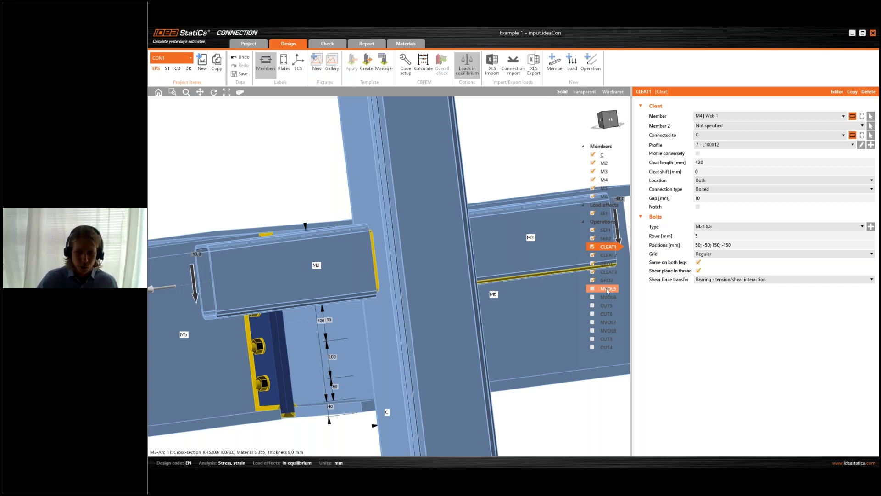
# Activate negative volume NVOL5 under the column end of member M2 and inspect its position
pyautogui.click(594, 291)
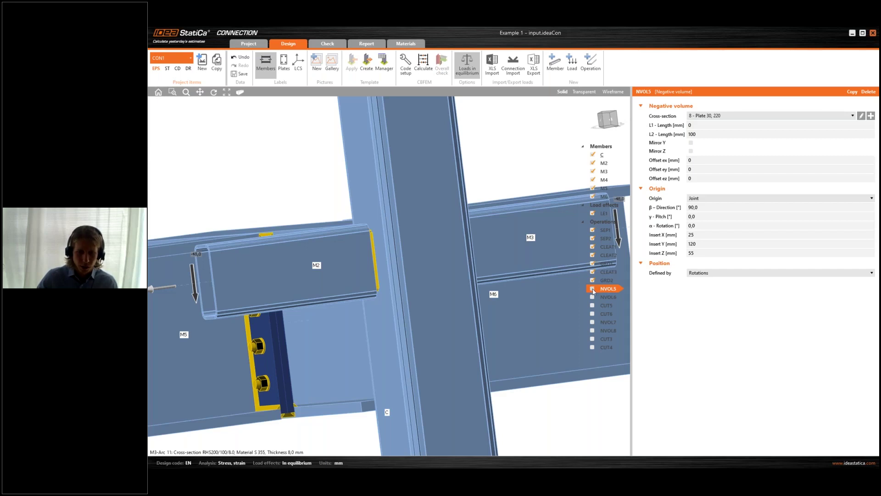
pyautogui.click(592, 289)
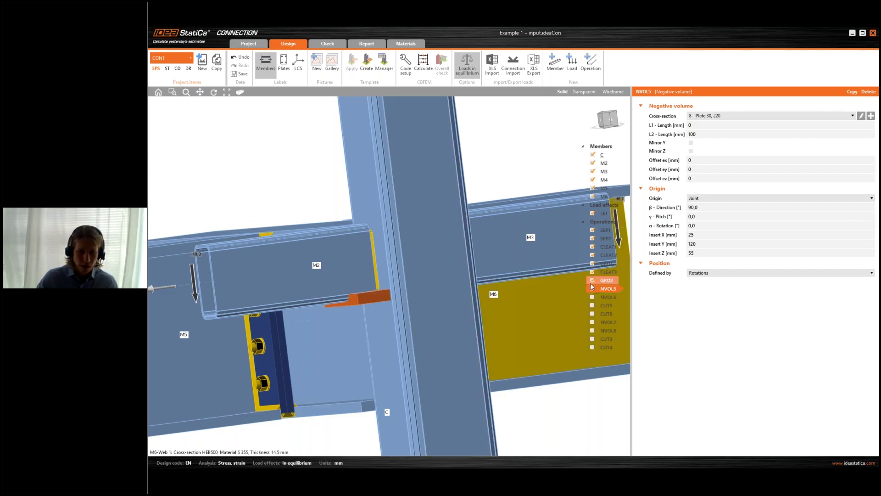
pyautogui.moveTo(565, 294); pyautogui.dragTo(343, 294, button='right')
pyautogui.scroll(6, 344, 294)
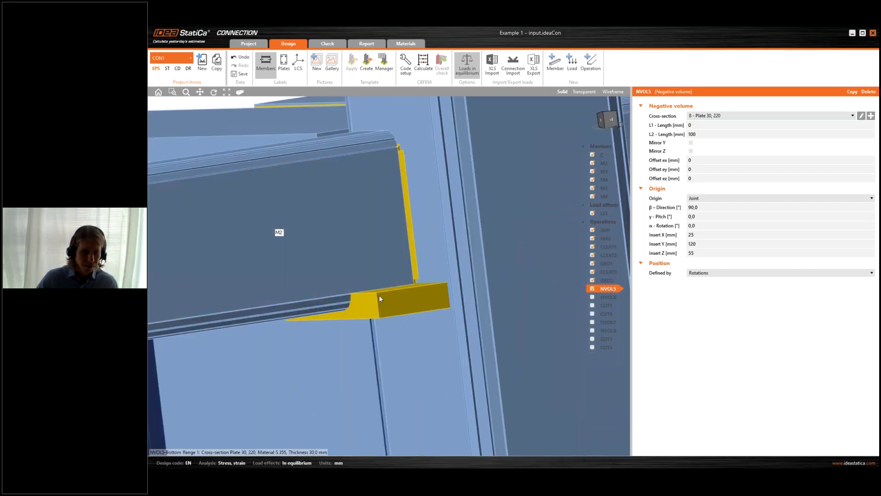
pyautogui.scroll(-2, 390, 304)
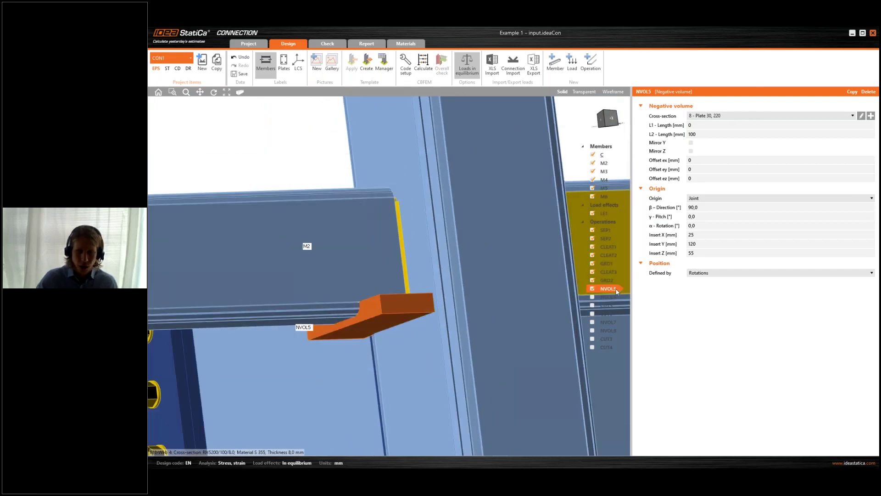
pyautogui.scroll(-2, 441, 286)
pyautogui.moveTo(451, 283); pyautogui.dragTo(434, 307, button='right')
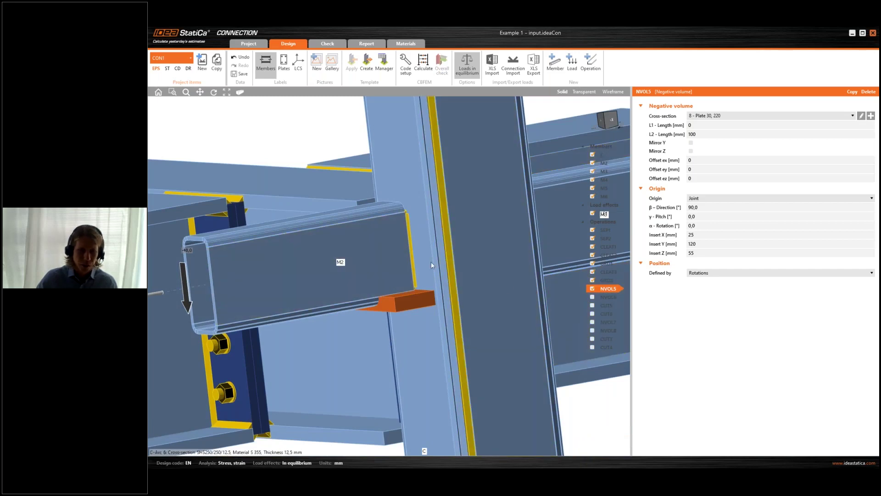
# Activate negative volume NVOL6 and the member cuts CUT5 and CUT6 to trim M2 around its cleat
pyautogui.click(592, 297)
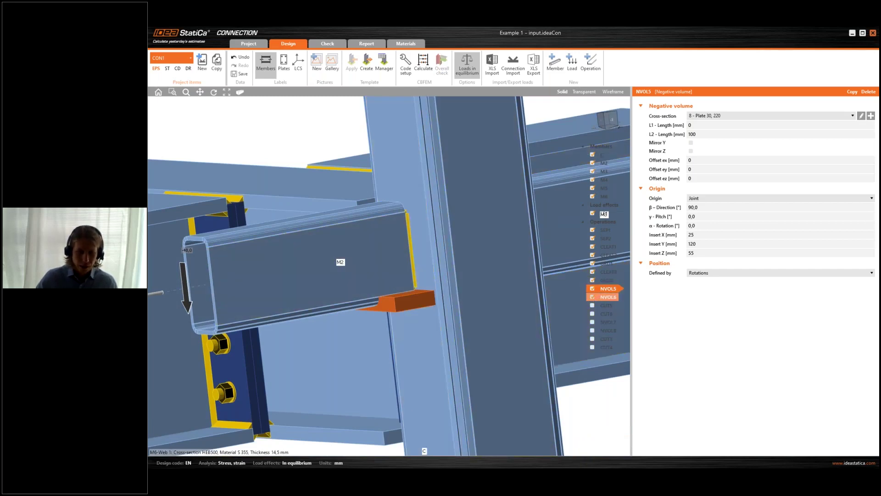
pyautogui.click(612, 297)
pyautogui.moveTo(358, 246); pyautogui.dragTo(514, 238, button='right')
pyautogui.click(599, 306)
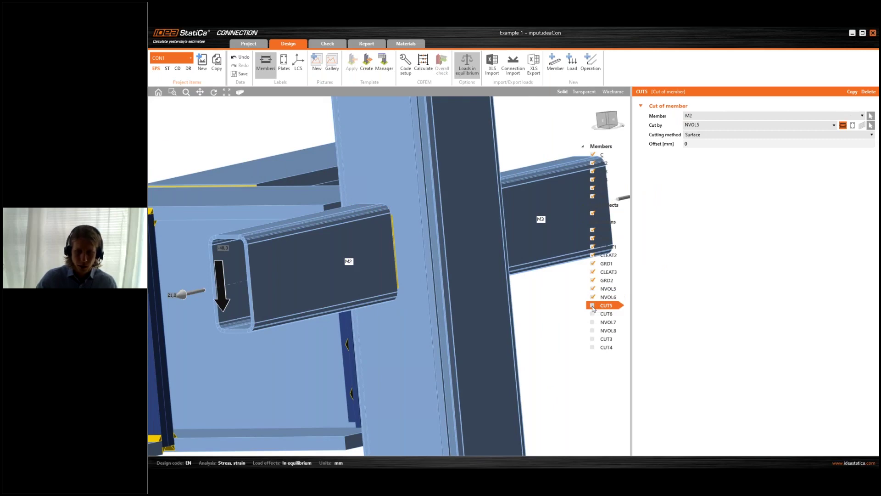
pyautogui.click(593, 306)
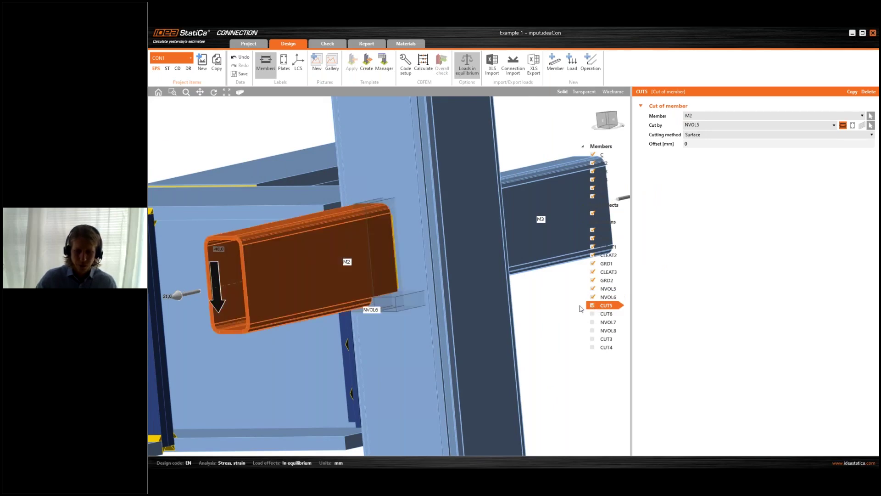
pyautogui.moveTo(528, 294); pyautogui.dragTo(602, 322, button='right')
pyautogui.click(592, 314)
pyautogui.scroll(-5, 436, 275)
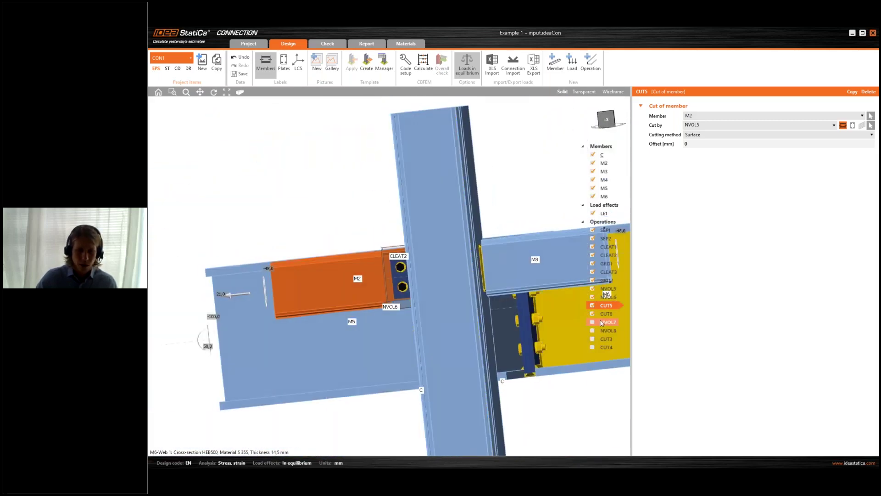
# Activate the remaining operations NVOL7, NVOL8, CUT3 and CUT4 to trim member M3 around its cleat
pyautogui.click(593, 322)
pyautogui.click(593, 330)
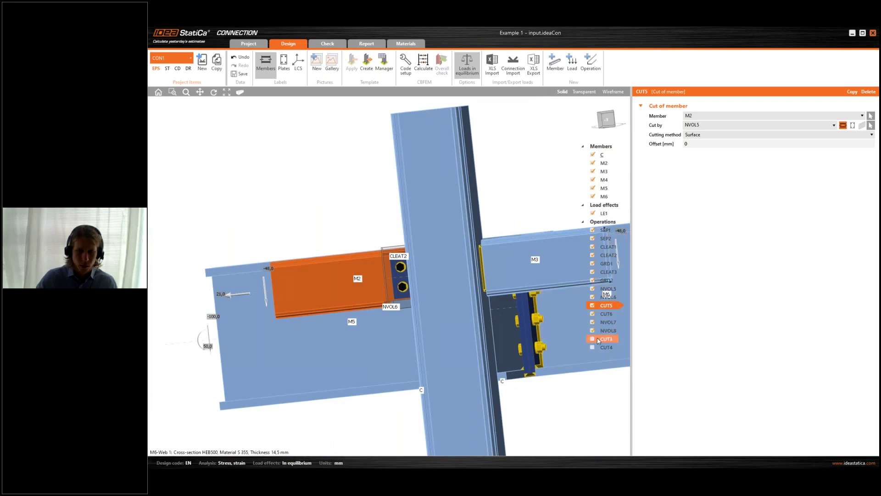
pyautogui.click(593, 339)
pyautogui.click(592, 348)
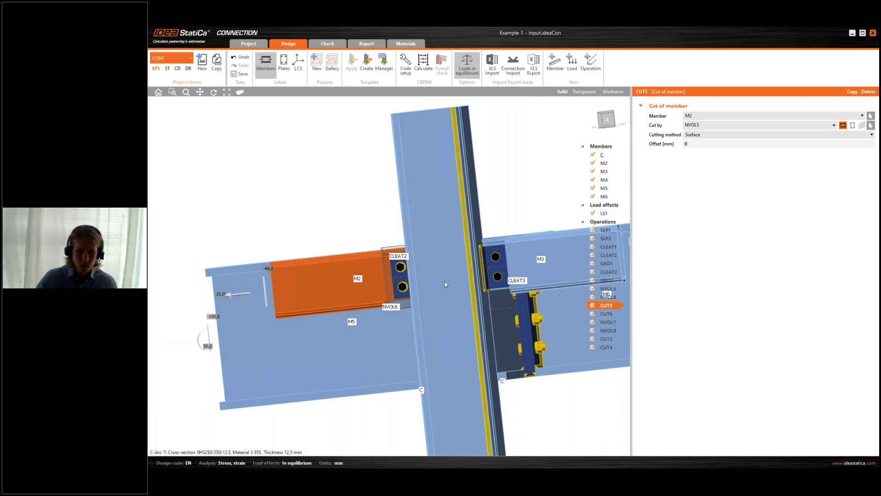
# Inspect the completed joint, open load effect LE1, and show the model in the straight -Y side view
pyautogui.moveTo(401, 309); pyautogui.dragTo(363, 341, button='right')
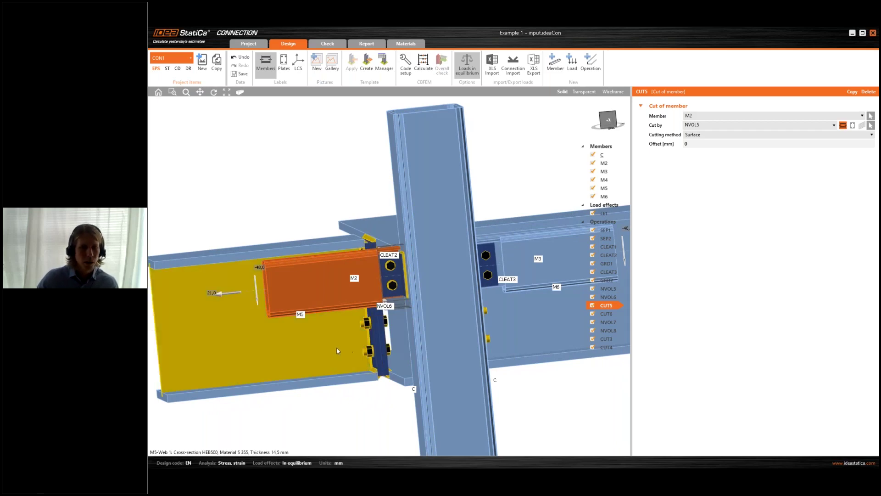
pyautogui.moveTo(340, 348); pyautogui.dragTo(345, 331, button='right')
pyautogui.scroll(-3, 345, 331)
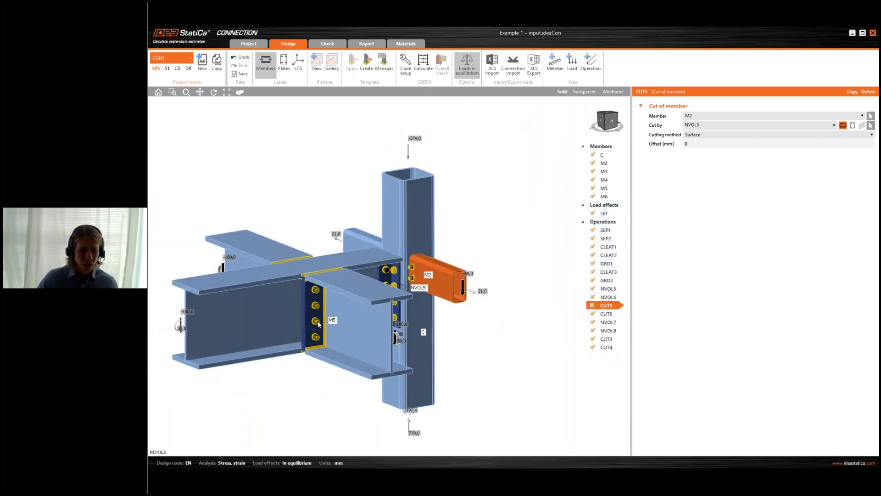
pyautogui.moveTo(296, 332); pyautogui.dragTo(309, 266, button='right')
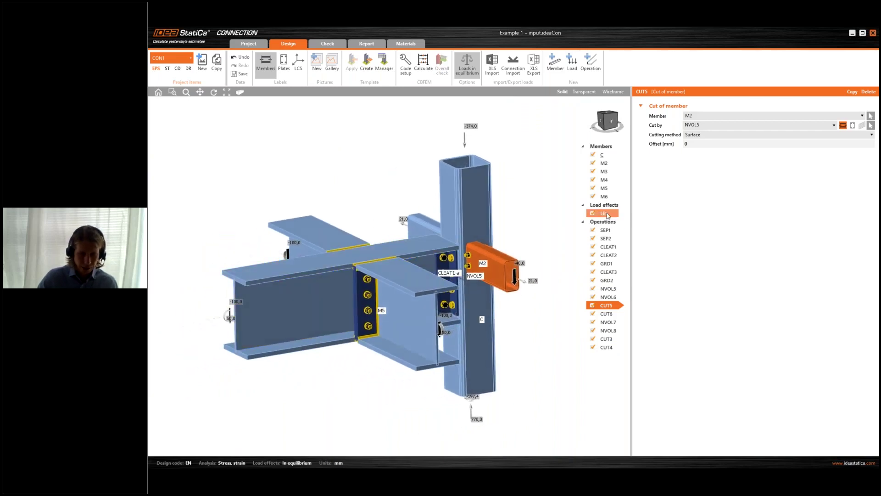
pyautogui.click(604, 213)
pyautogui.moveTo(413, 358); pyautogui.dragTo(514, 289, button='right')
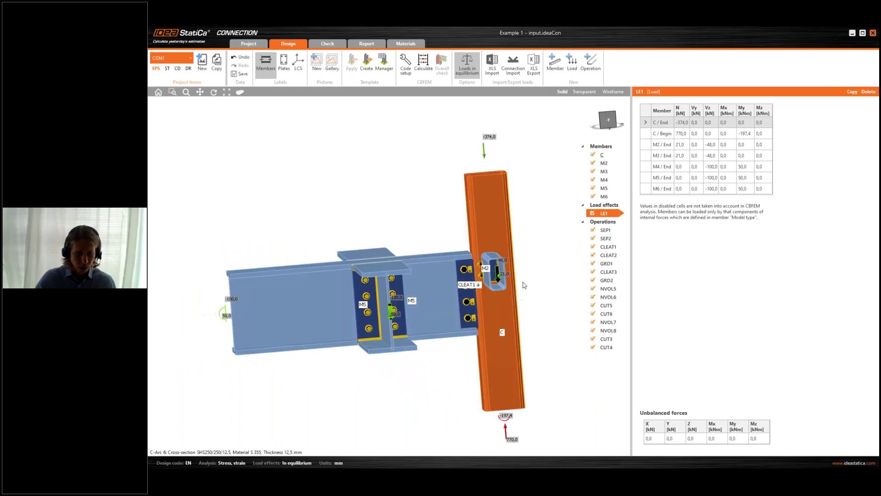
pyautogui.click(608, 121)
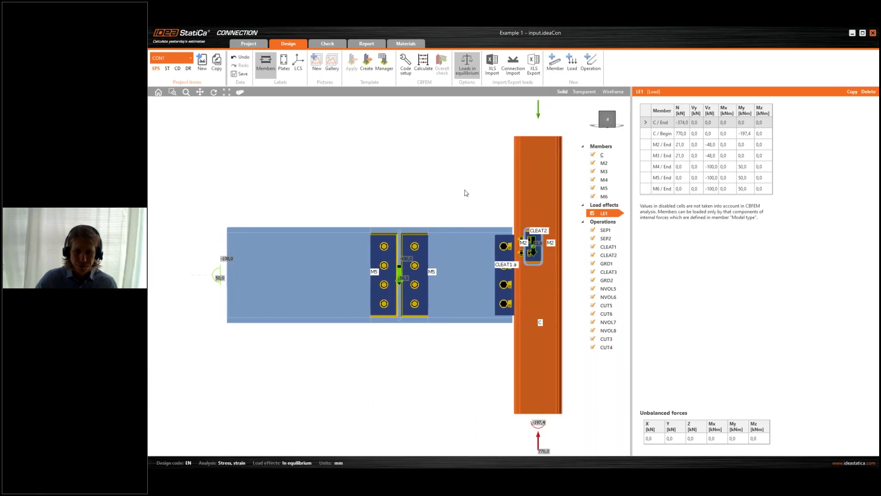
# Switch the model to wireframe display and show the internal force diagram for load row M4 / End
pyautogui.click(615, 92)
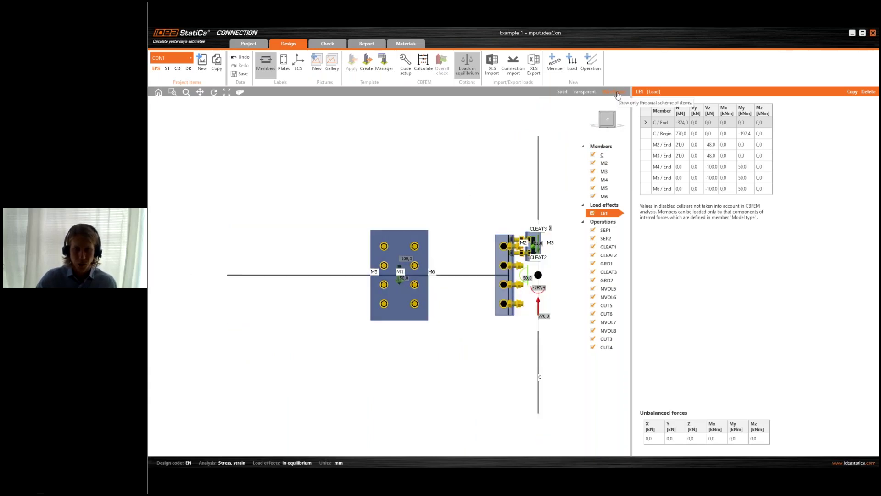
pyautogui.click(648, 179)
pyautogui.click(648, 169)
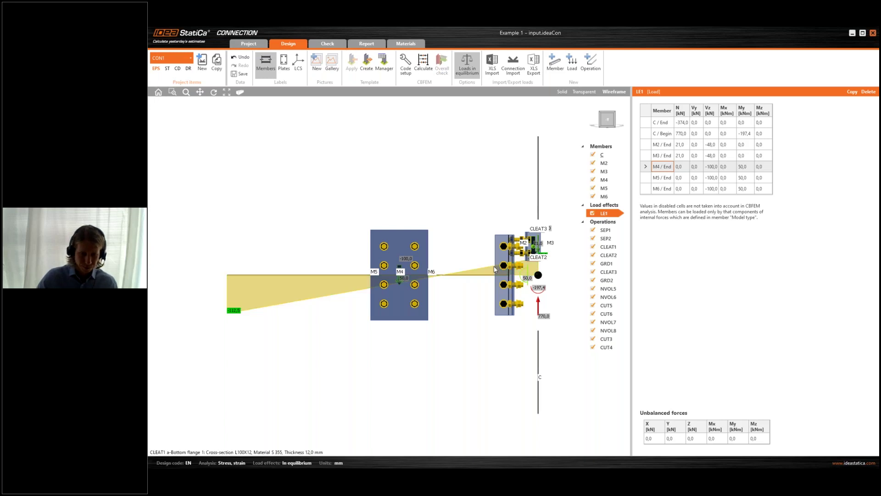
pyautogui.moveTo(370, 346); pyautogui.dragTo(490, 318, button='right')
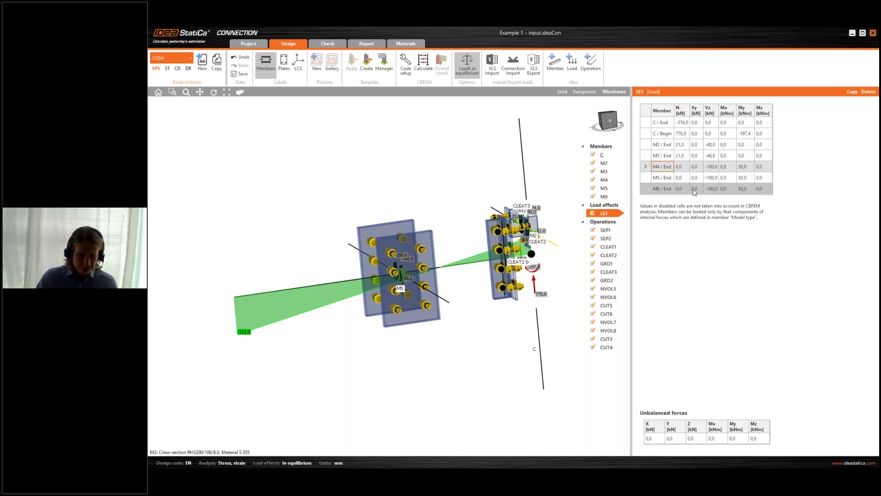
# View the whole joint of Example 1 in solid display and return it to wireframe display
pyautogui.moveTo(477, 321); pyautogui.dragTo(524, 295, button='right')
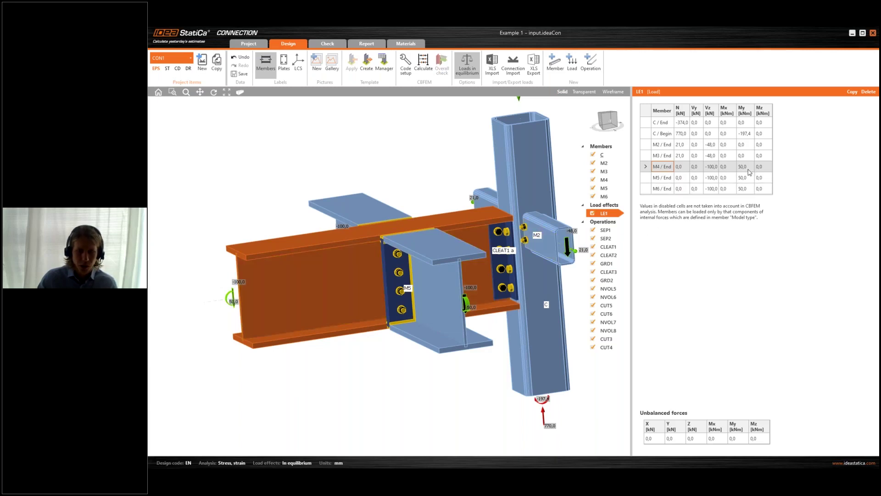
pyautogui.moveTo(313, 355)
pyautogui.mouseDown(button='right')
pyautogui.moveTo(303, 353)
pyautogui.moveTo(317, 350)
pyautogui.mouseUp(button='right')
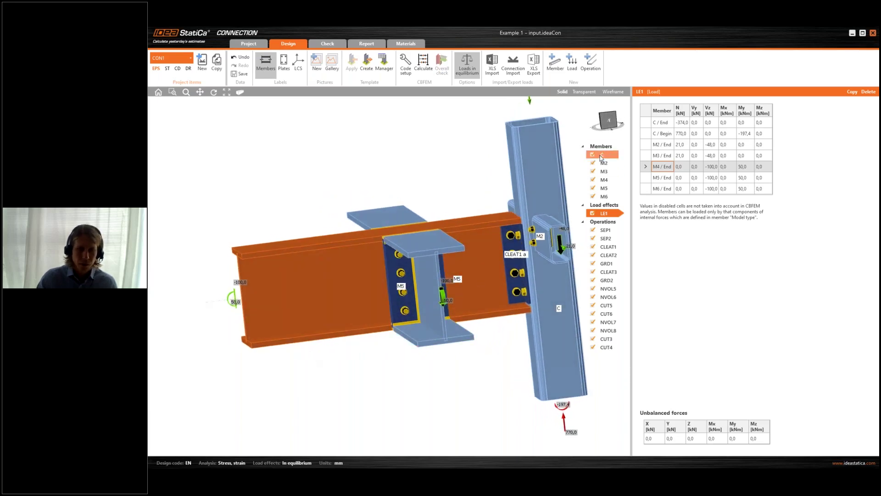
pyautogui.click(609, 120)
pyautogui.click(614, 92)
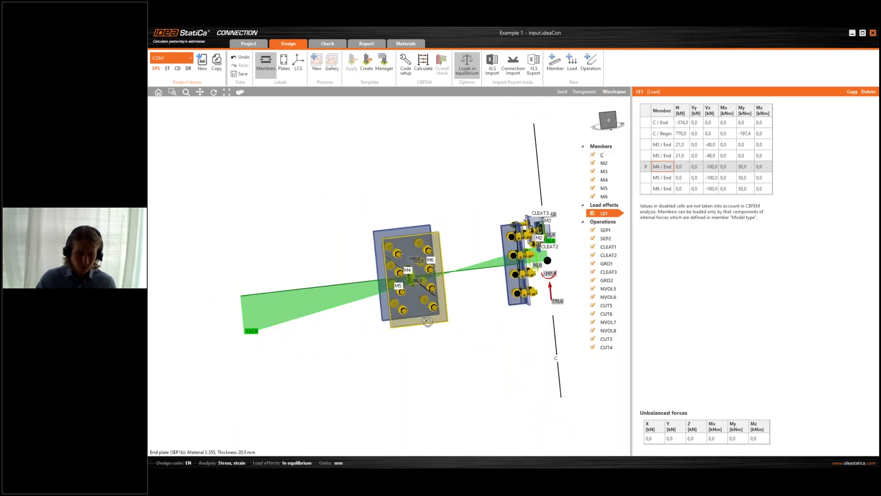
# Examine the internal force diagram of member M4 between its loaded end, the end plates and the column node
pyautogui.moveTo(480, 270); pyautogui.dragTo(450, 282, button='right')
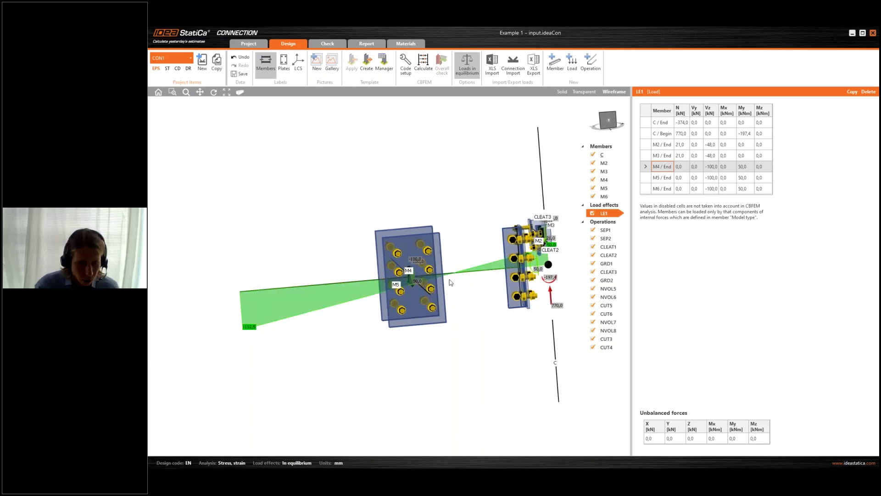
pyautogui.moveTo(439, 282); pyautogui.dragTo(421, 277, button='right')
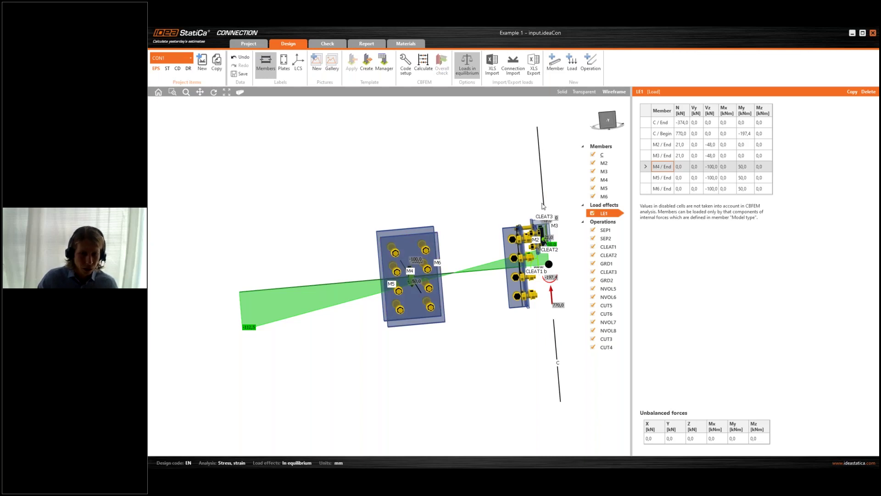
pyautogui.moveTo(472, 317)
pyautogui.mouseDown(button='right')
pyautogui.moveTo(492, 305)
pyautogui.moveTo(468, 330)
pyautogui.moveTo(462, 323)
pyautogui.mouseUp(button='right')
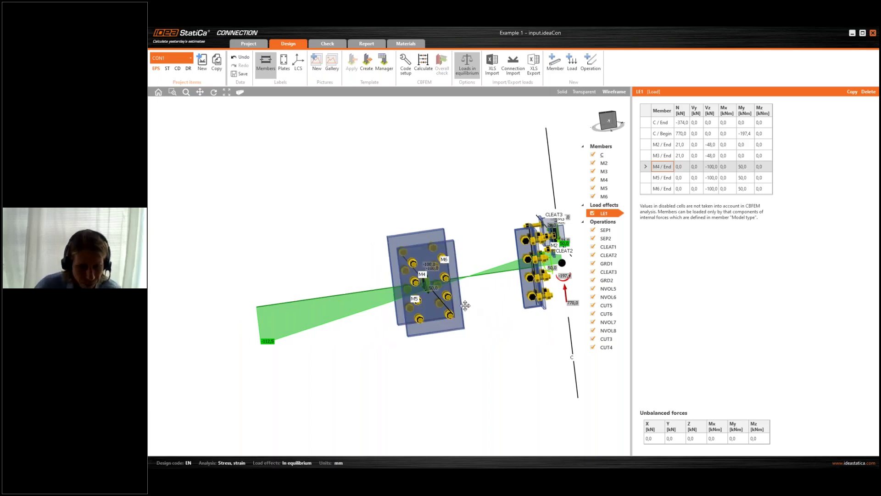
pyautogui.moveTo(473, 309); pyautogui.dragTo(448, 294, button='middle')
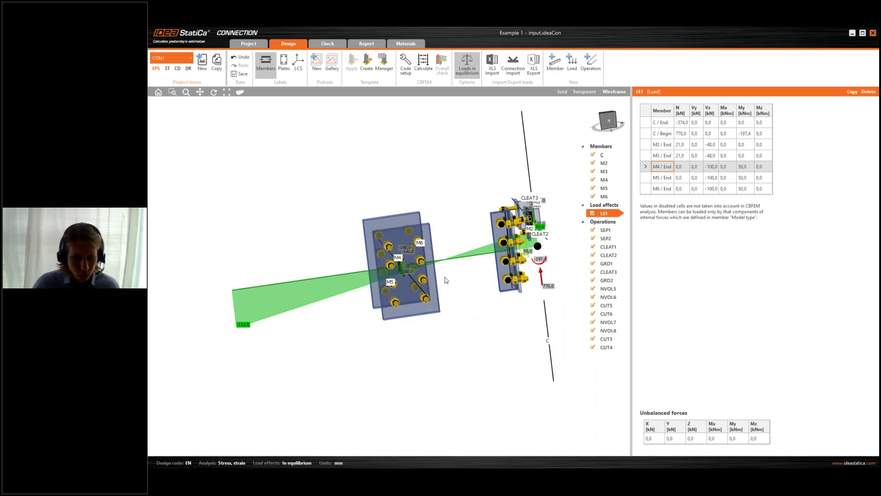
pyautogui.moveTo(411, 326); pyautogui.dragTo(480, 256, button='right')
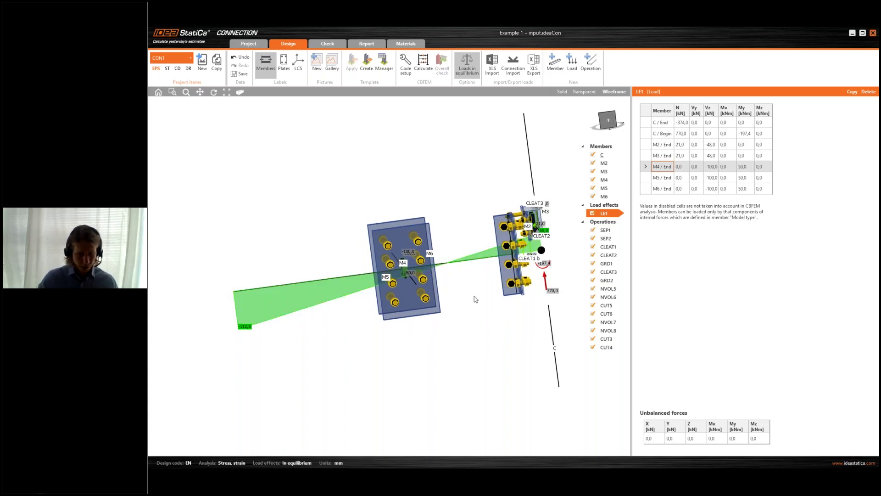
pyautogui.moveTo(480, 297); pyautogui.dragTo(329, 327, button='right')
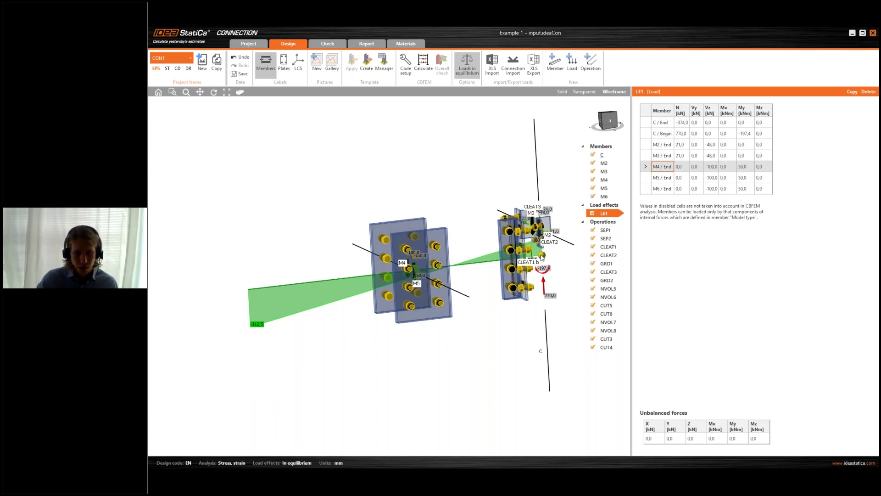
pyautogui.scroll(5, 544, 264)
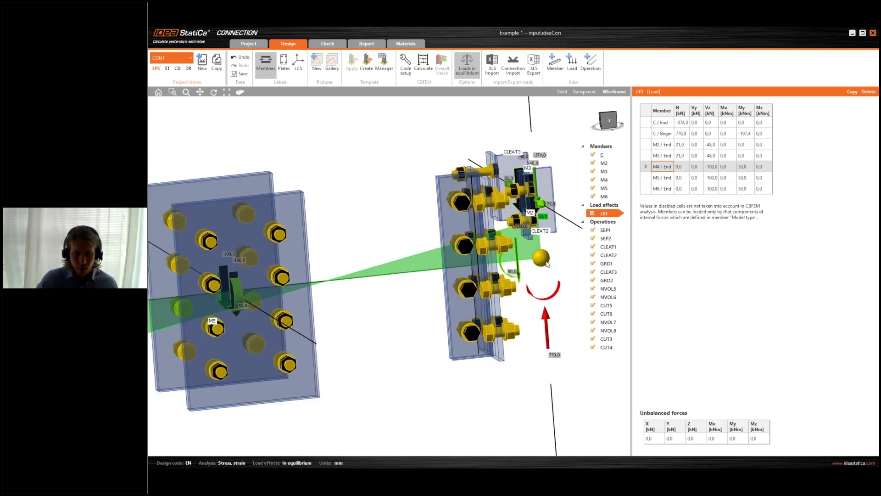
pyautogui.scroll(-5, 546, 263)
pyautogui.moveTo(546, 263); pyautogui.dragTo(514, 269, button='right')
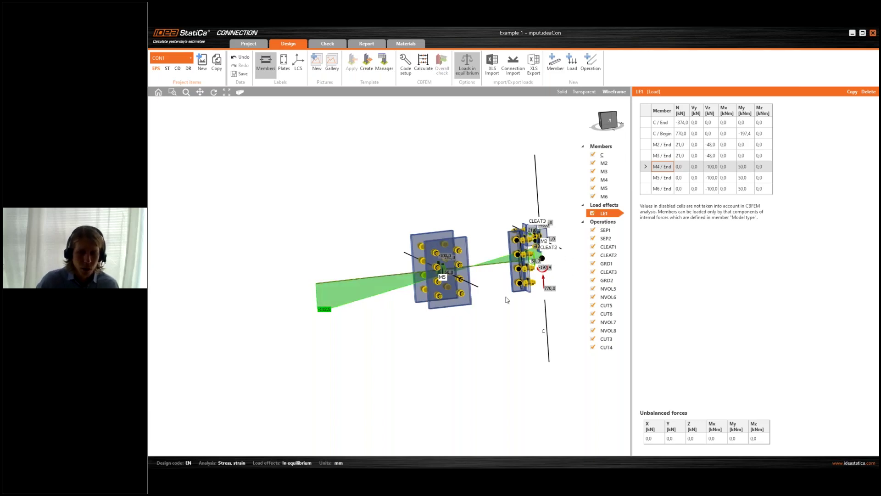
pyautogui.moveTo(459, 291); pyautogui.dragTo(482, 305, button='right')
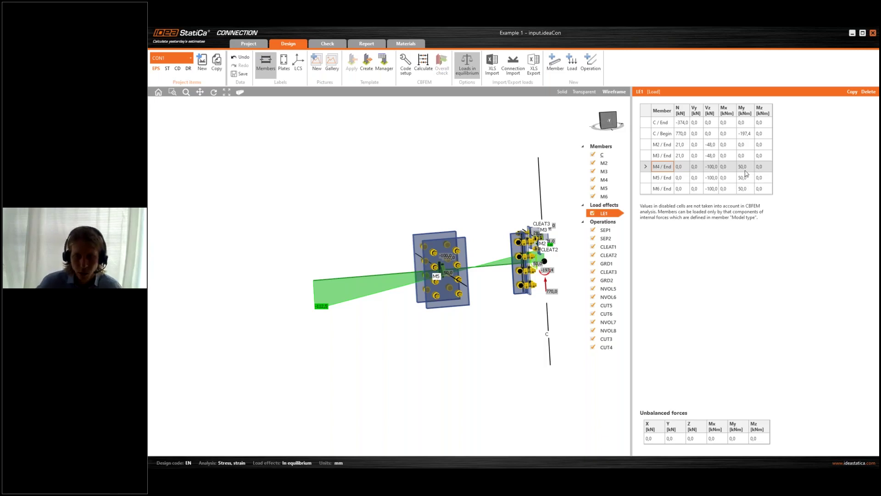
pyautogui.moveTo(488, 230); pyautogui.dragTo(447, 224, button='middle')
pyautogui.moveTo(446, 224); pyautogui.dragTo(434, 225, button='right')
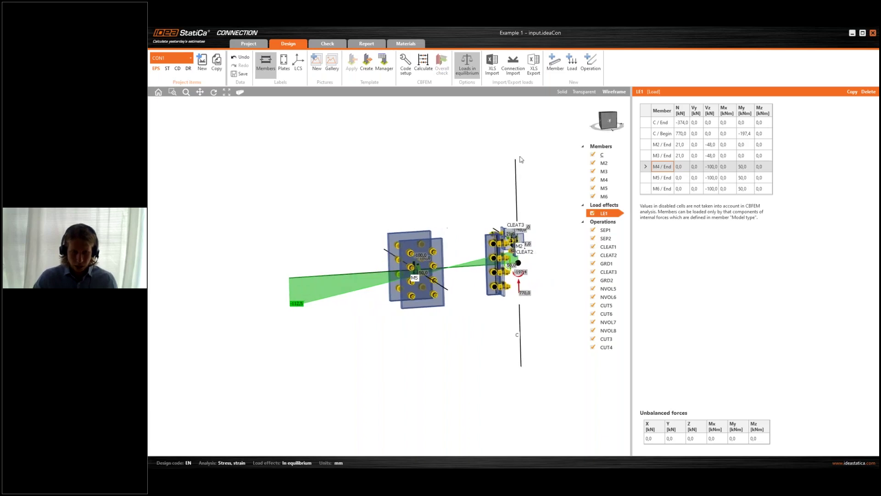
# Show the joint in solid display from an oblique side view and switch to the Example 2 - input project
pyautogui.click(563, 93)
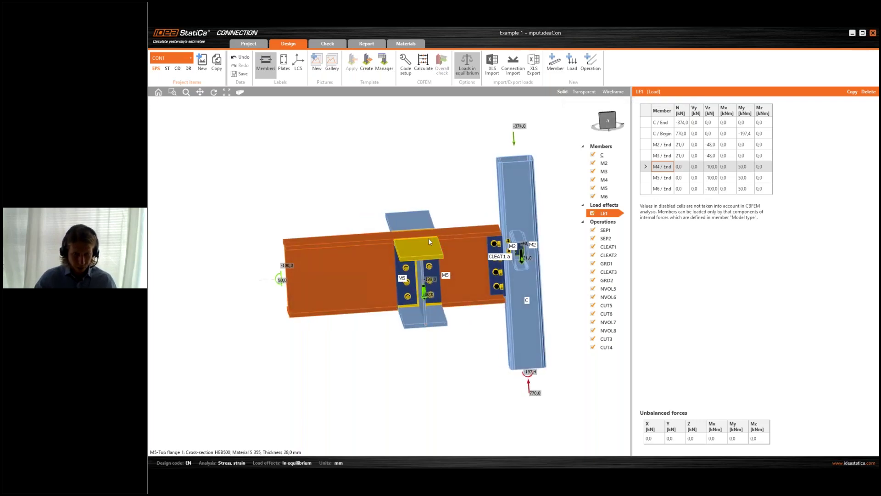
pyautogui.moveTo(417, 256); pyautogui.dragTo(421, 285, button='right')
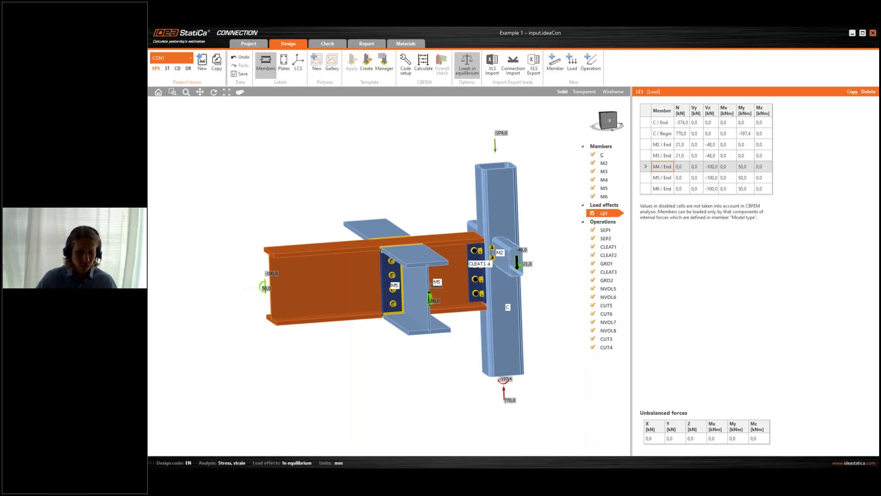
pyautogui.moveTo(480, 477)
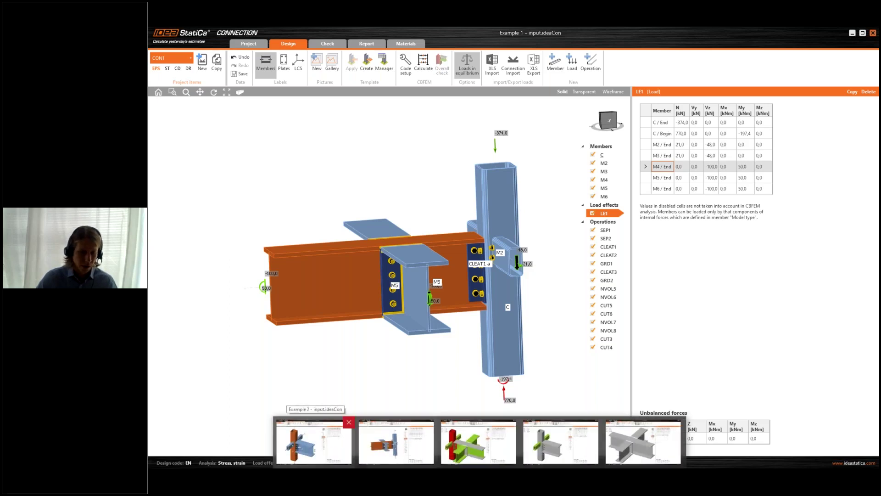
pyautogui.click(314, 441)
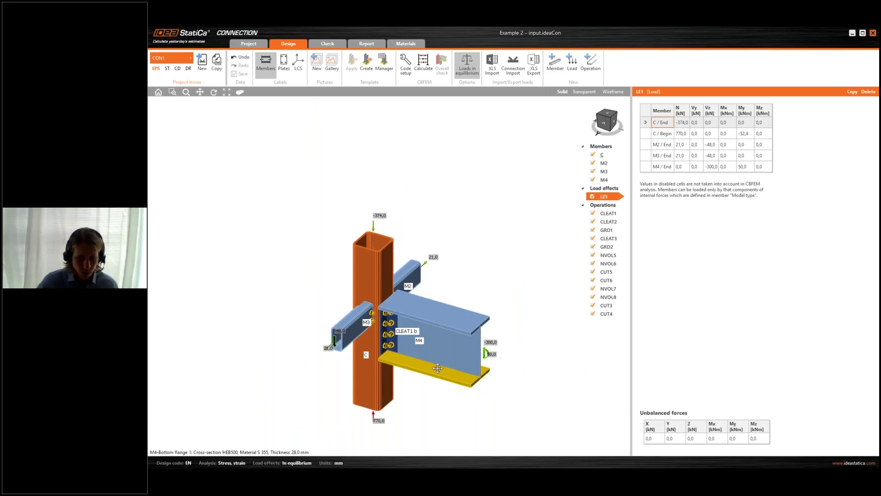
# Select load row M4 / End and view beam M4 and its end loads from the side
pyautogui.moveTo(449, 356); pyautogui.dragTo(404, 303, button='right')
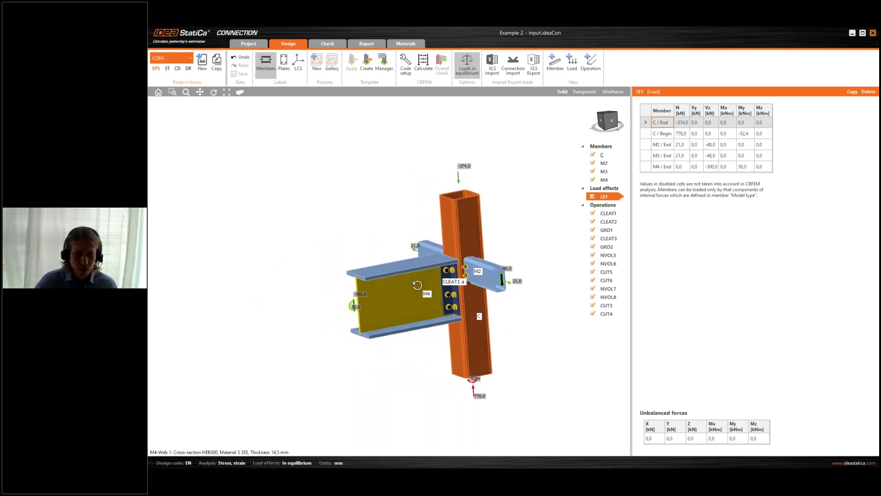
pyautogui.click(650, 168)
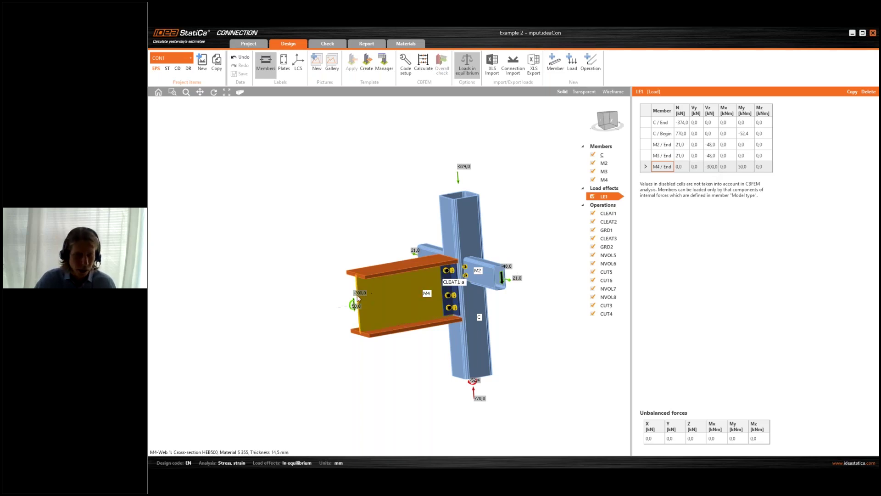
pyautogui.scroll(2, 369, 298)
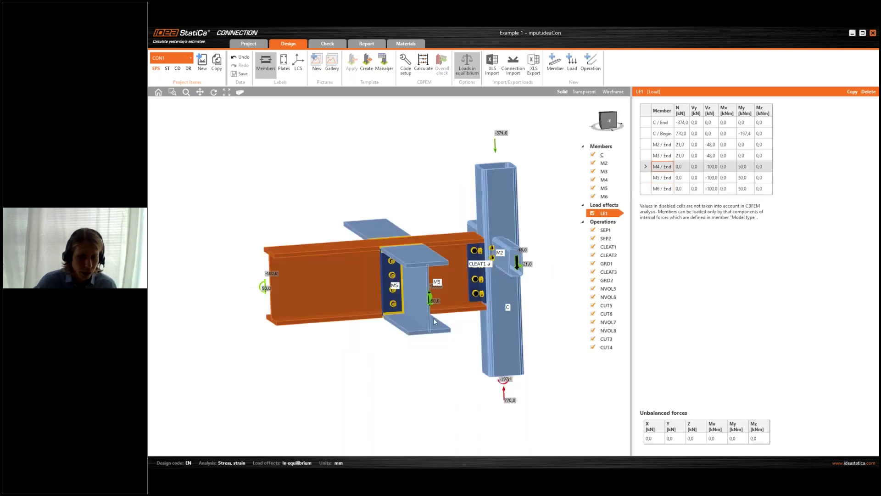
# Inspect the loads on beams M4, M5 and M6 in Example 1 - input, and return to Example 2 - input
pyautogui.moveTo(434, 318); pyautogui.dragTo(515, 296, button='right')
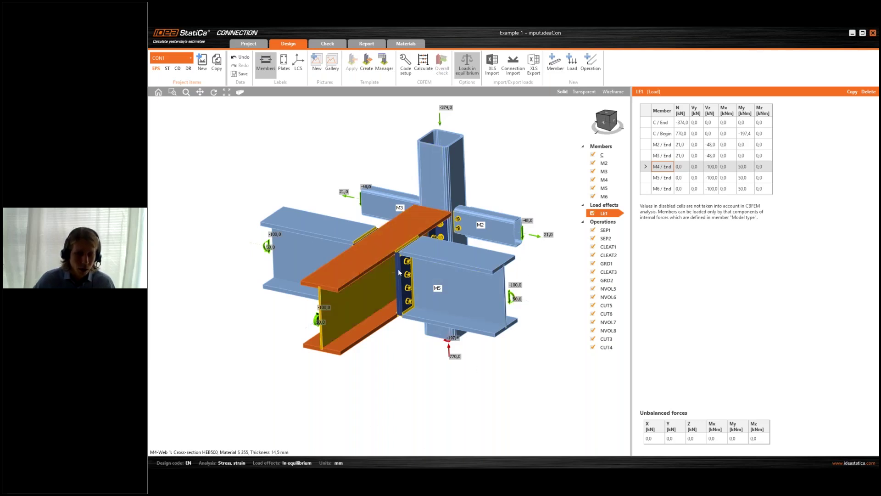
pyautogui.moveTo(329, 367); pyautogui.dragTo(370, 444, button='right')
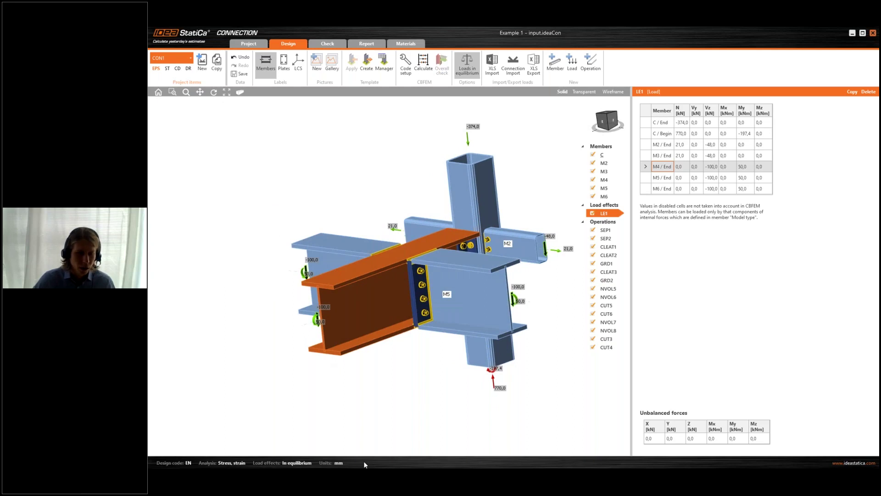
pyautogui.moveTo(364, 477)
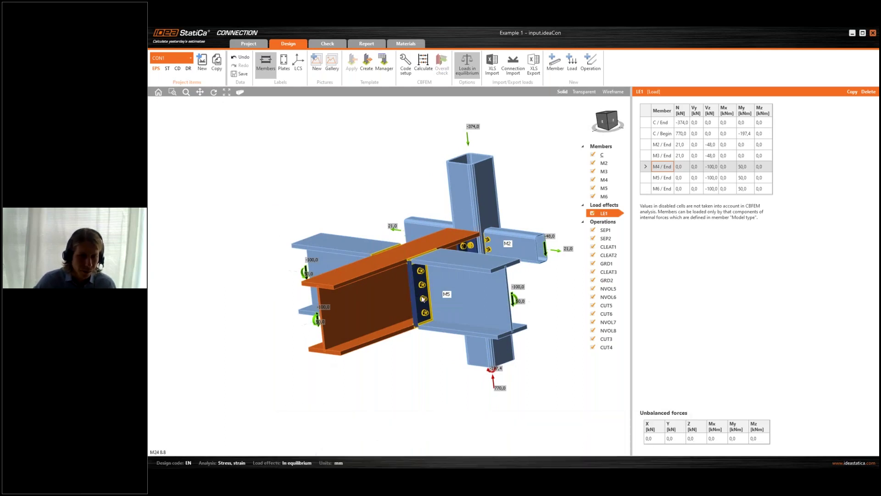
pyautogui.hotkey('alt', 'Tab')
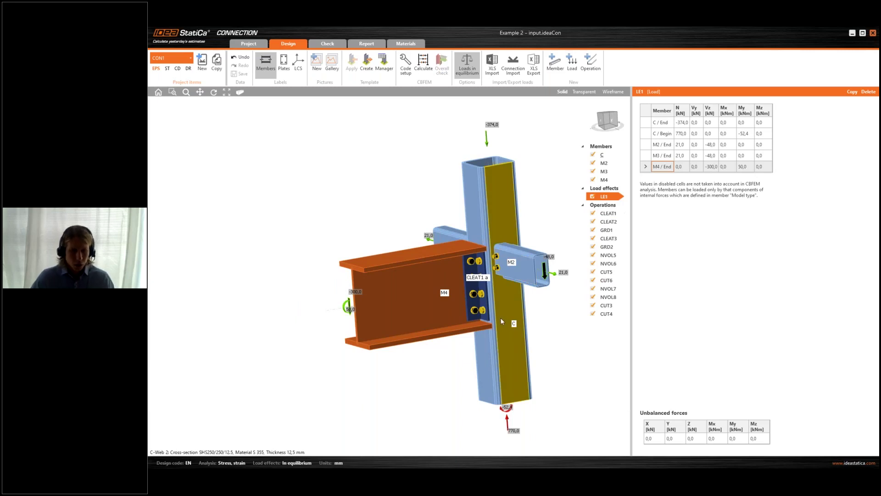
# Examine M4's internal force diagram in wireframe display and return the Example 2 joint to solid display
pyautogui.click(614, 91)
pyautogui.moveTo(404, 340); pyautogui.dragTo(379, 357, button='right')
pyautogui.moveTo(463, 311); pyautogui.dragTo(429, 324, button='right')
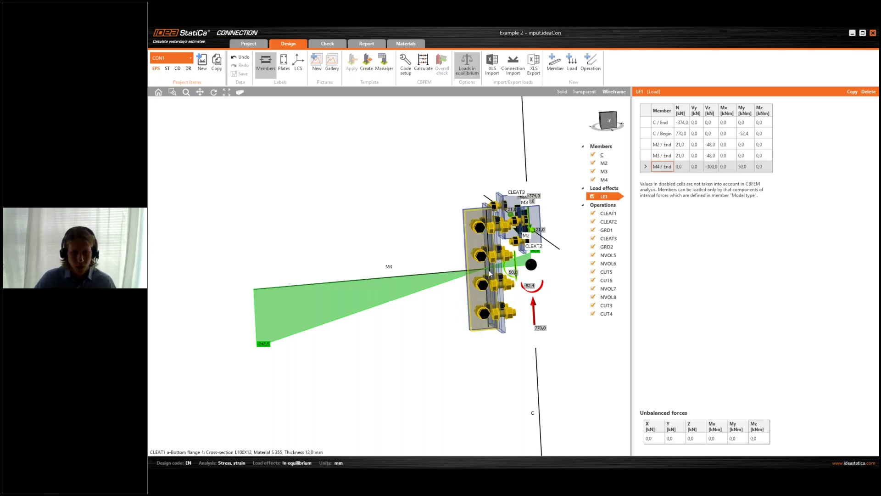
pyautogui.scroll(-2, 489, 270)
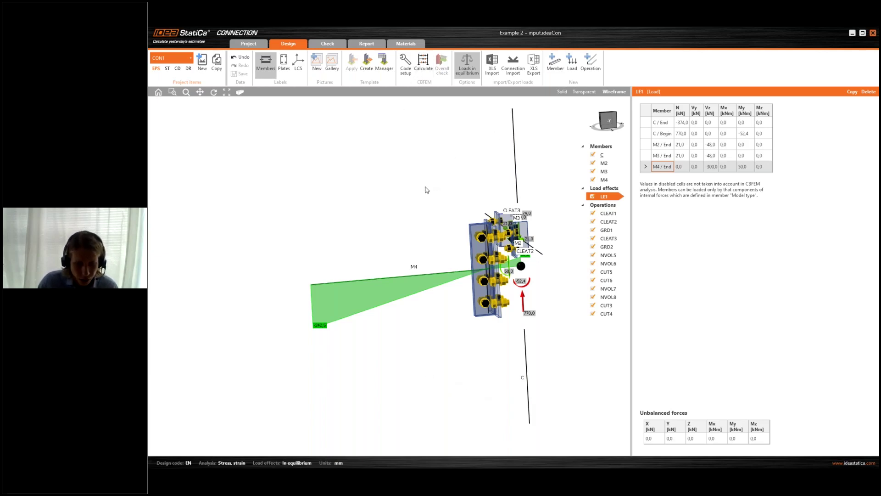
pyautogui.click(562, 91)
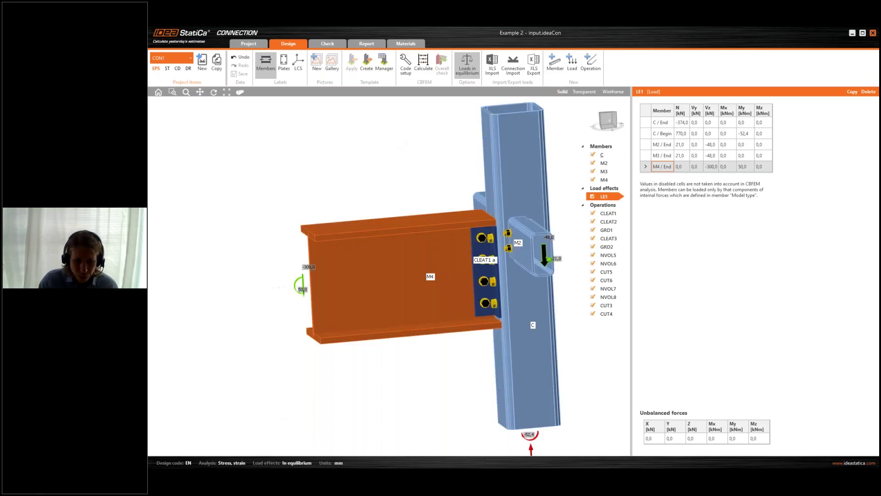
# Review the overall check results of the calculated project Example 1.ideaCon and switch to Example 2.ideaCon
pyautogui.moveTo(480, 482)
pyautogui.click(485, 438)
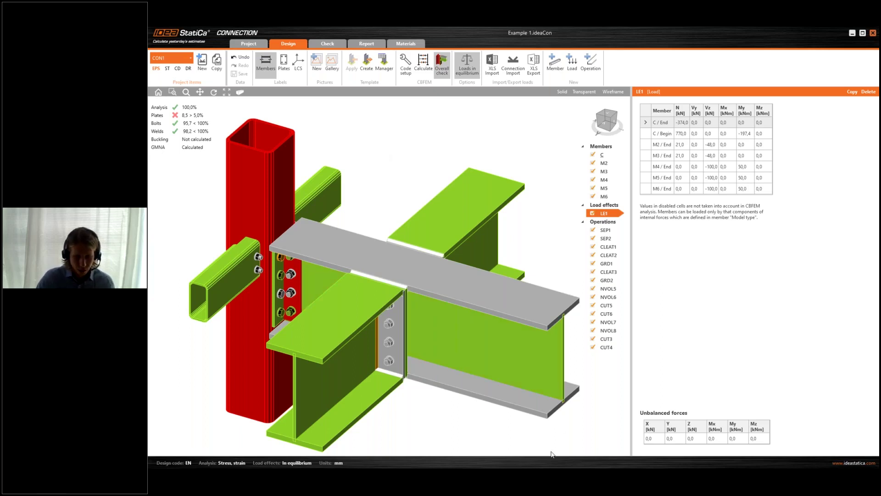
pyautogui.moveTo(480, 493)
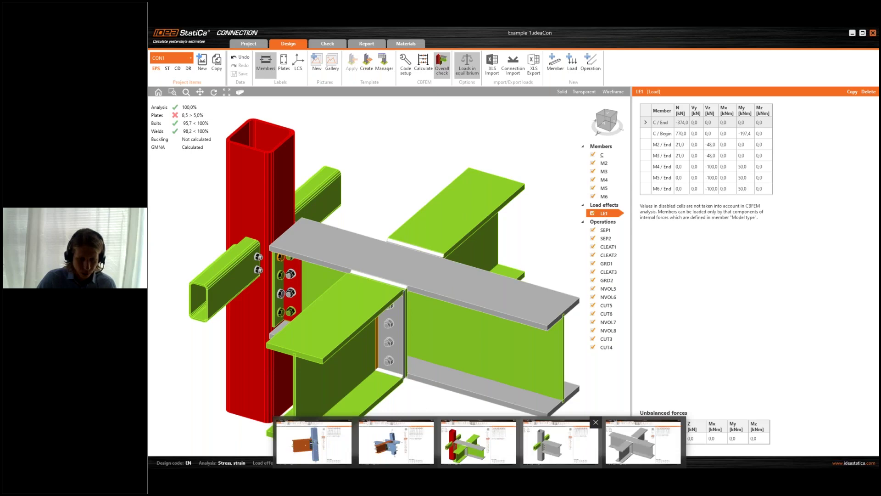
pyautogui.click(561, 442)
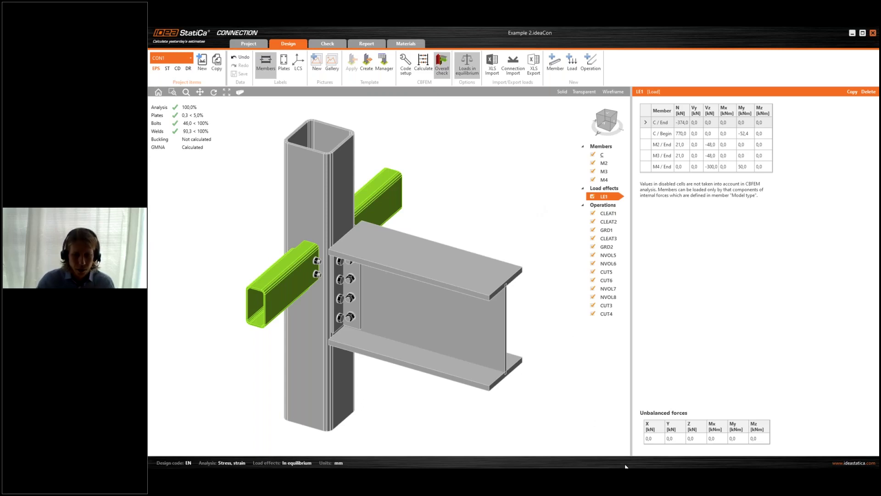
# Switch to the calculated project Example 3.ideaCon and inspect its beam-to-beam joint and overall check results
pyautogui.moveTo(625, 477)
pyautogui.click(643, 442)
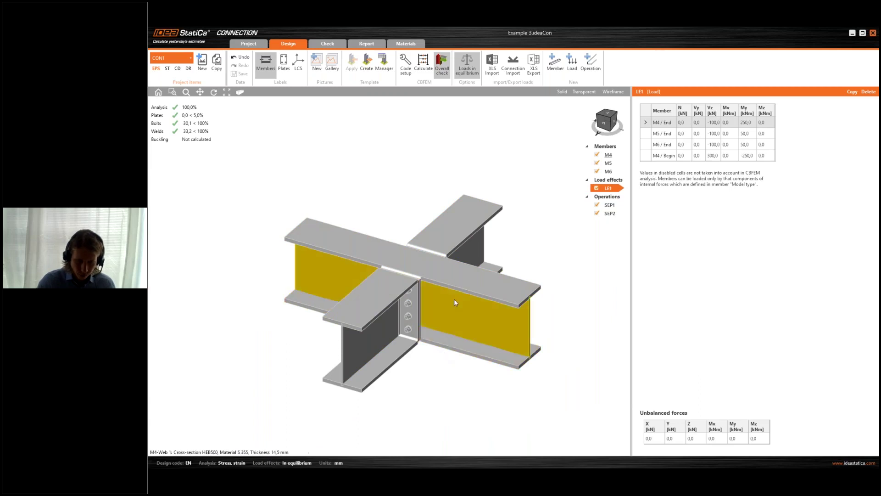
pyautogui.moveTo(447, 349); pyautogui.dragTo(439, 343, button='right')
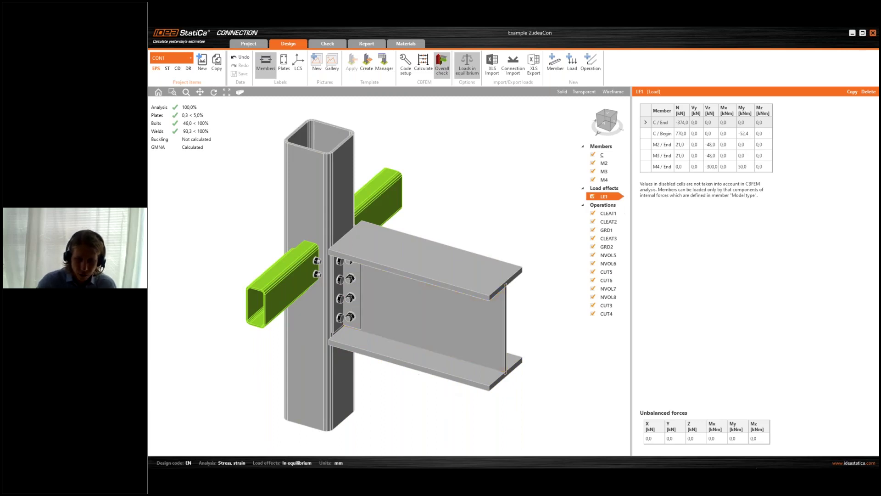
# Switch to the PowerPoint presentation and show slide 12 on the different moment diagrams of the split models
pyautogui.moveTo(723, 491)
pyautogui.click(725, 443)
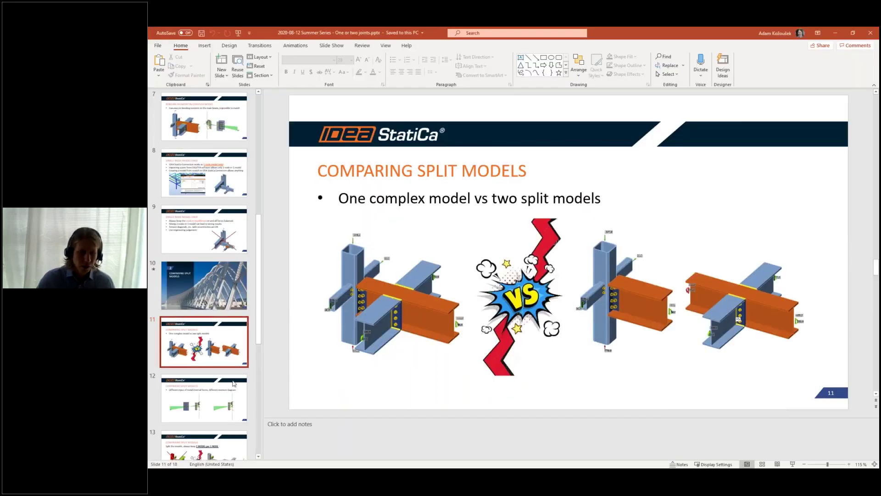
pyautogui.click(230, 394)
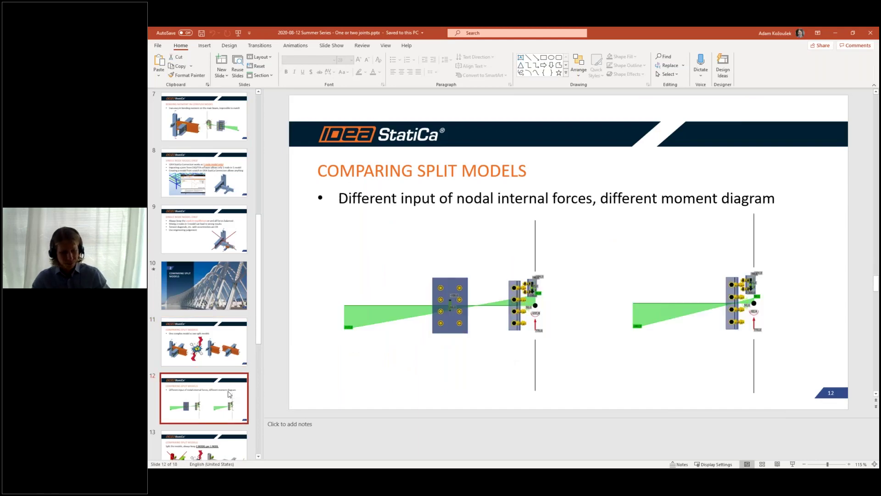
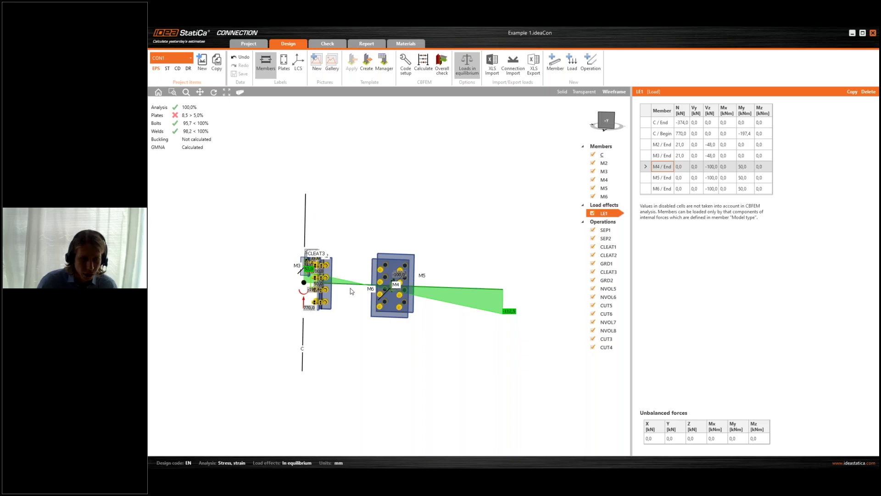
# Return the Example 1 joint to solid display and review its overall check results on the model
pyautogui.scroll(2, 352, 291)
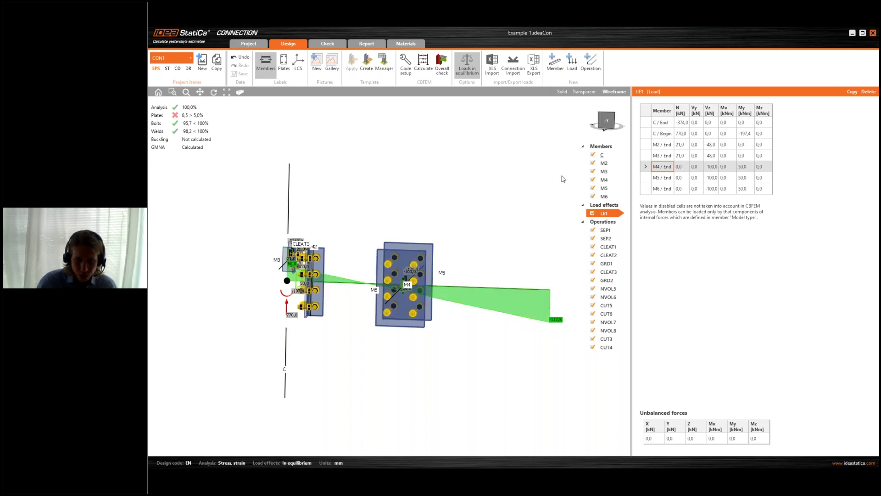
pyautogui.click(562, 91)
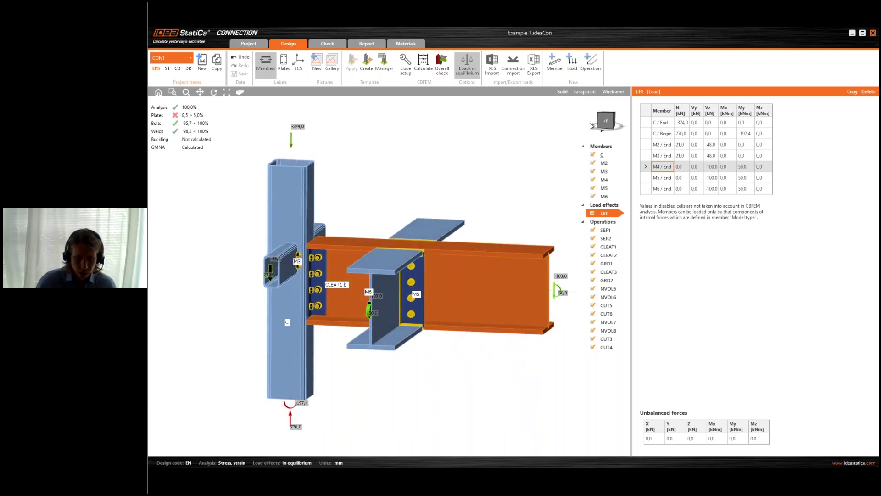
pyautogui.click(442, 65)
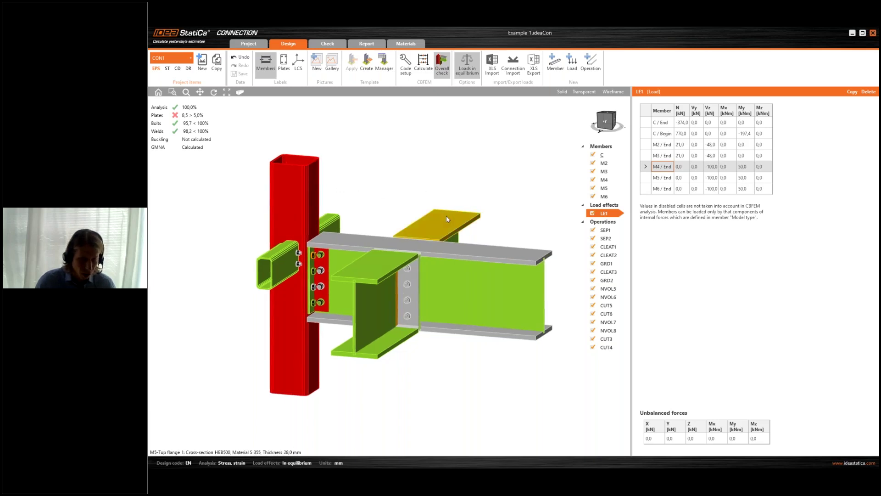
pyautogui.moveTo(448, 219); pyautogui.dragTo(502, 236, button='right')
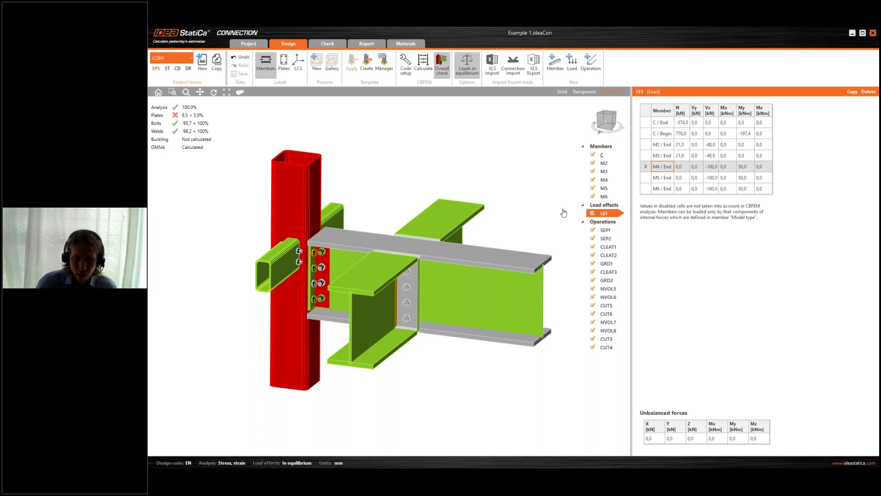
# Examine M4's internal force diagram in wireframe display and return the Example 1 joint to solid display
pyautogui.click(614, 91)
pyautogui.moveTo(495, 287); pyautogui.dragTo(373, 236, button='right')
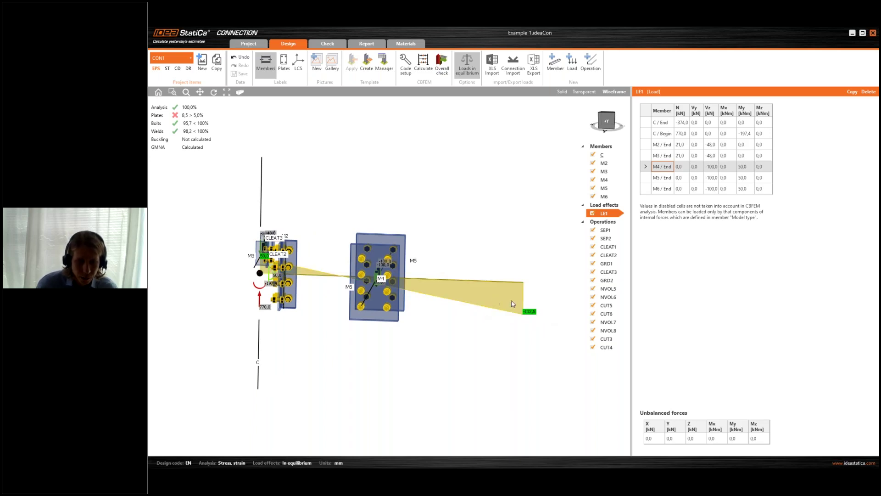
pyautogui.click(497, 306)
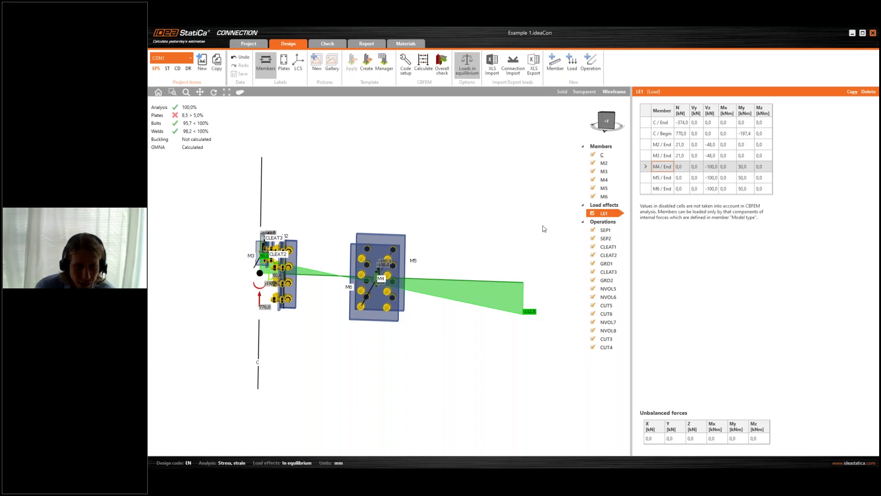
pyautogui.click(565, 92)
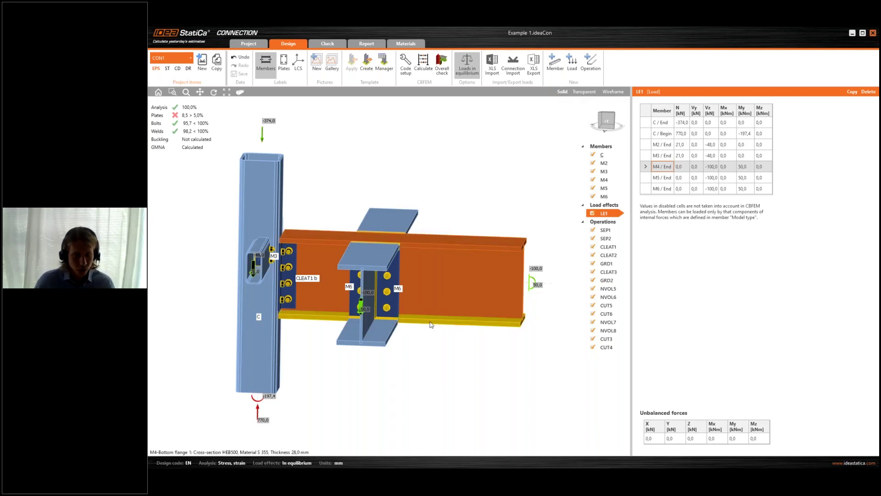
# Review the plate and bolt check tables of Example 1 and return to the FE analysis status
pyautogui.moveTo(446, 302); pyautogui.dragTo(511, 239, button='right')
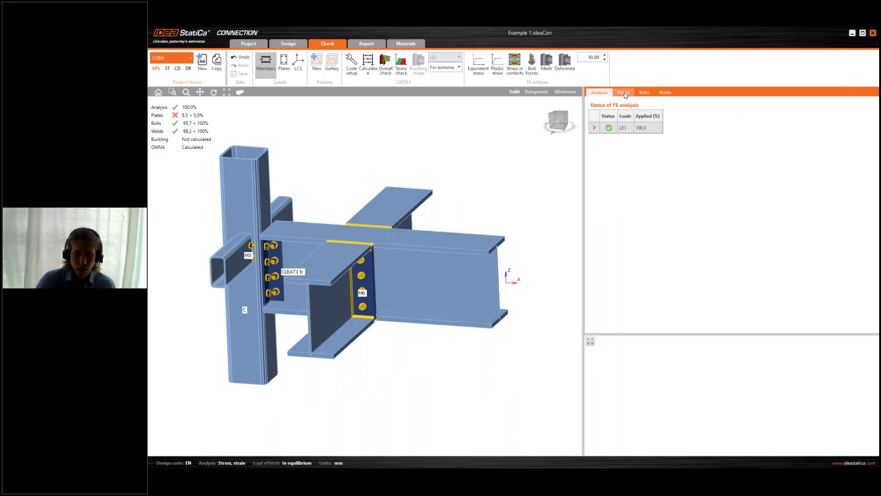
pyautogui.click(624, 92)
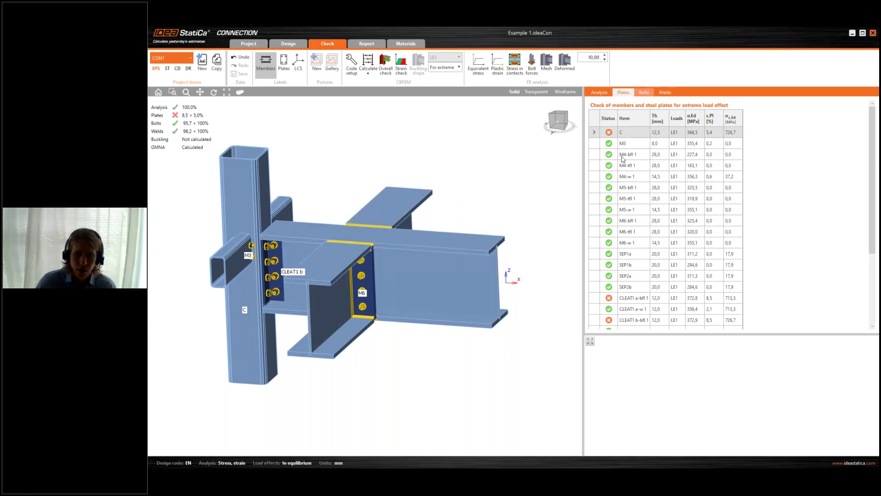
pyautogui.click(644, 92)
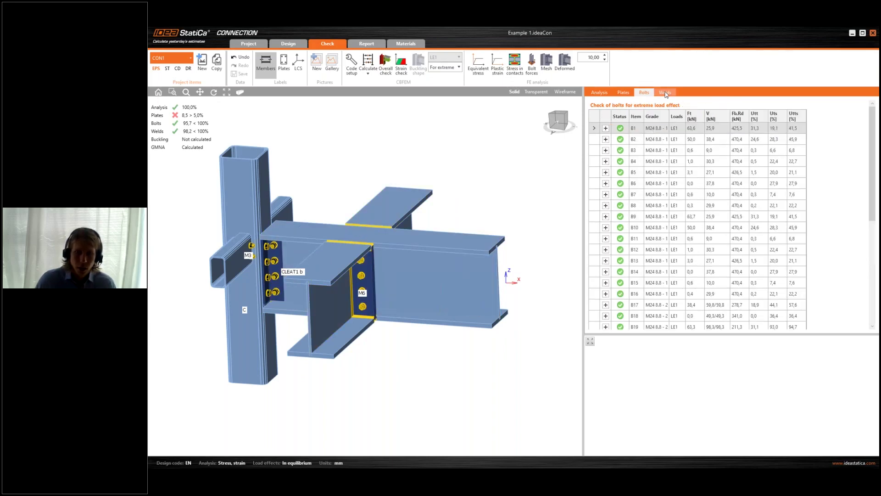
pyautogui.click(600, 92)
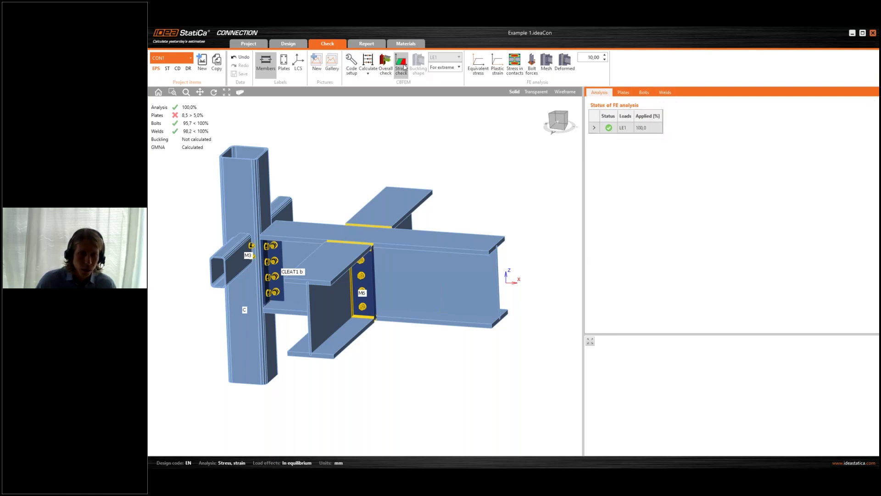
# Show the overall check results in a straight side view of the joint and capture that view as a screen snip
pyautogui.click(385, 65)
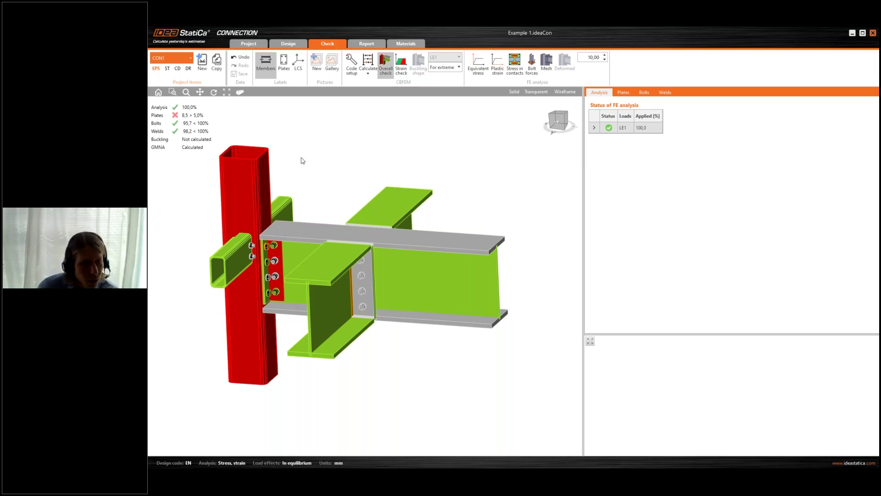
pyautogui.moveTo(373, 147); pyautogui.dragTo(337, 194, button='right')
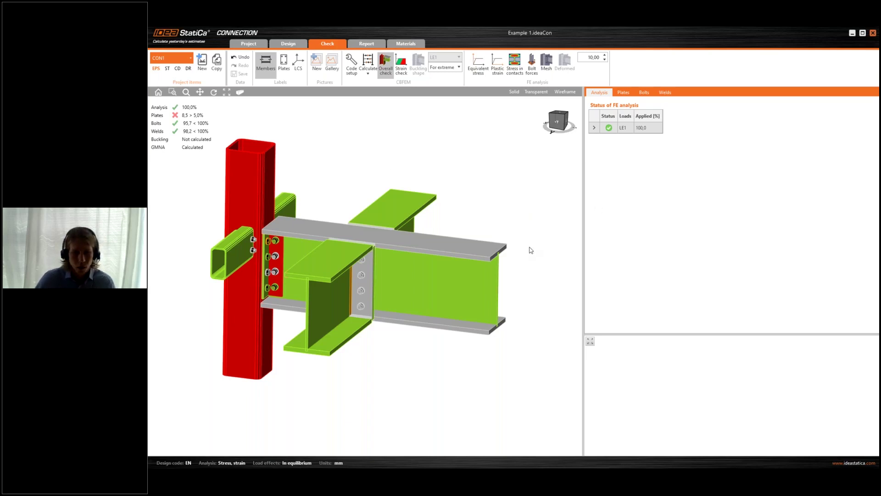
pyautogui.moveTo(516, 231); pyautogui.dragTo(380, 199, button='right')
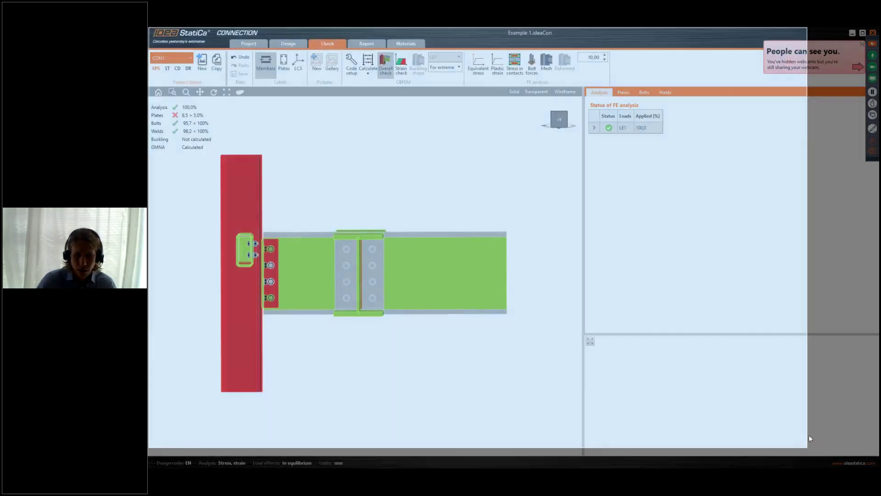
pyautogui.click(809, 435)
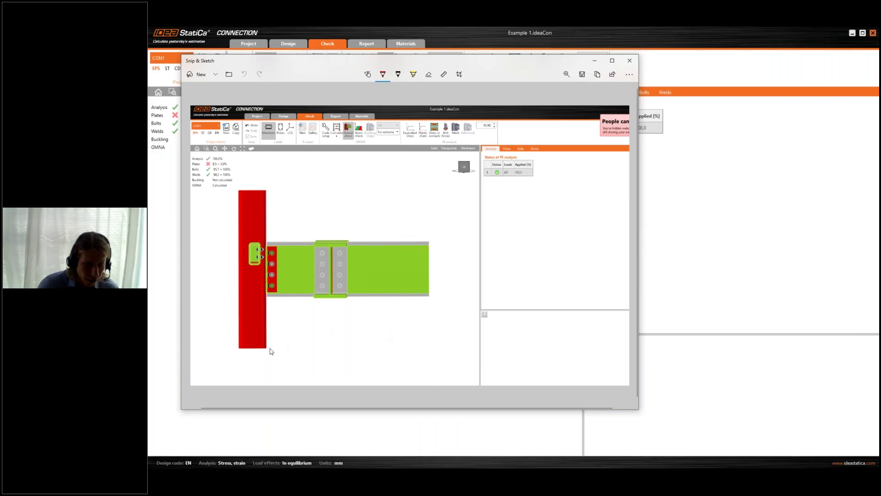
# Sketch a red hatched moment diagram beneath the beam on the snip, tapering from the column towards the beam's free end
pyautogui.moveTo(270, 345); pyautogui.dragTo(409, 309)
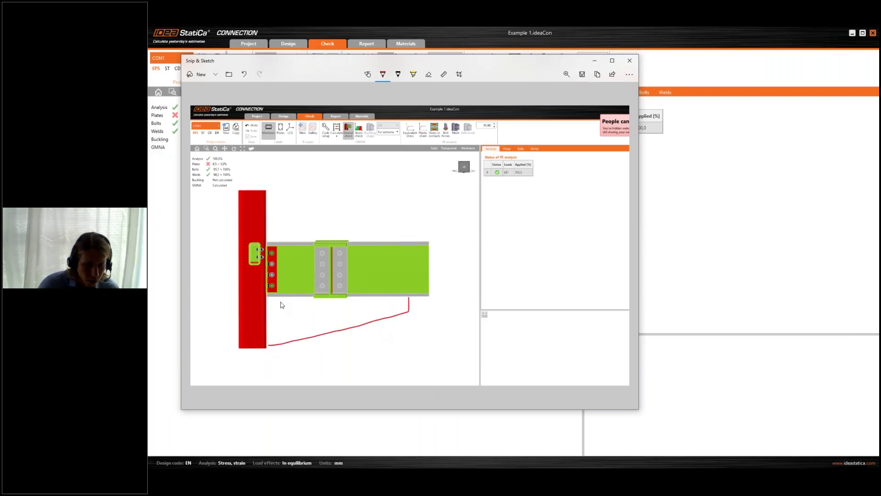
pyautogui.moveTo(281, 302)
pyautogui.mouseDown()
pyautogui.moveTo(284, 329)
pyautogui.moveTo(303, 327)
pyautogui.mouseUp()
pyautogui.moveTo(320, 303)
pyautogui.mouseDown()
pyautogui.moveTo(325, 327)
pyautogui.moveTo(398, 315)
pyautogui.mouseUp()
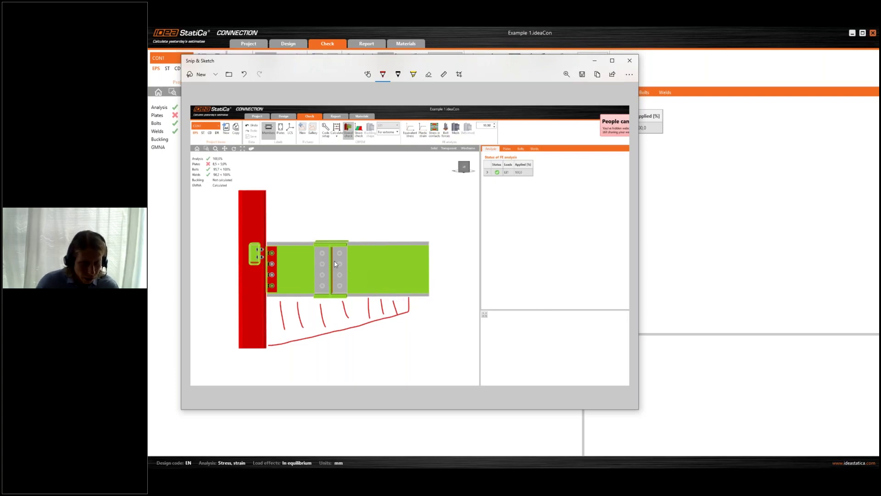
# Sketch a green moment line on the snip, sloping down from the column across the beam, and minimise the snip
pyautogui.click(383, 74)
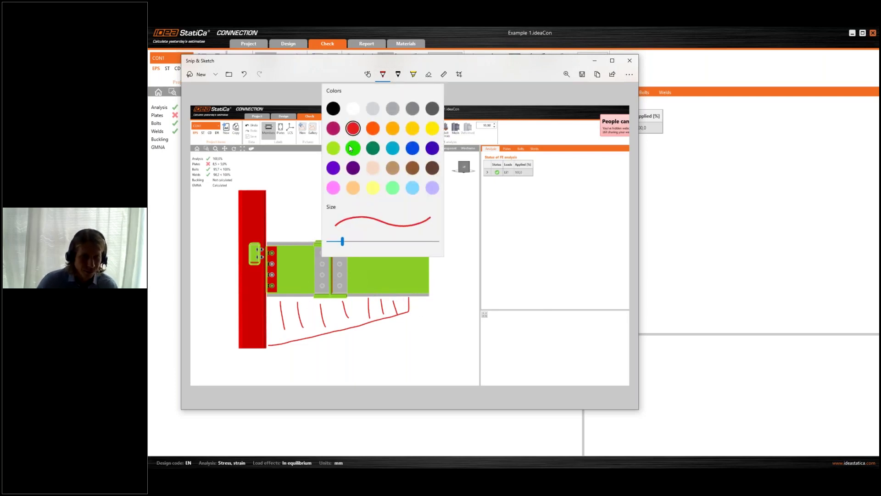
pyautogui.click(353, 148)
pyautogui.click(285, 293)
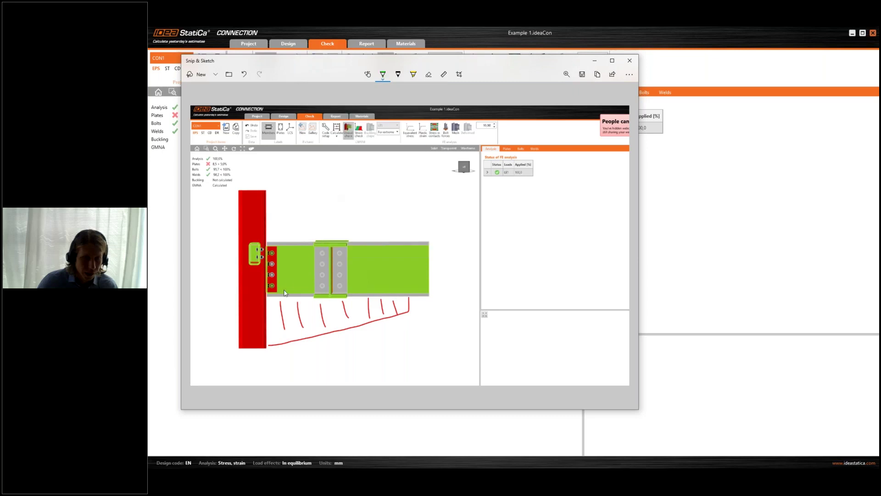
pyautogui.moveTo(265, 271); pyautogui.dragTo(443, 338)
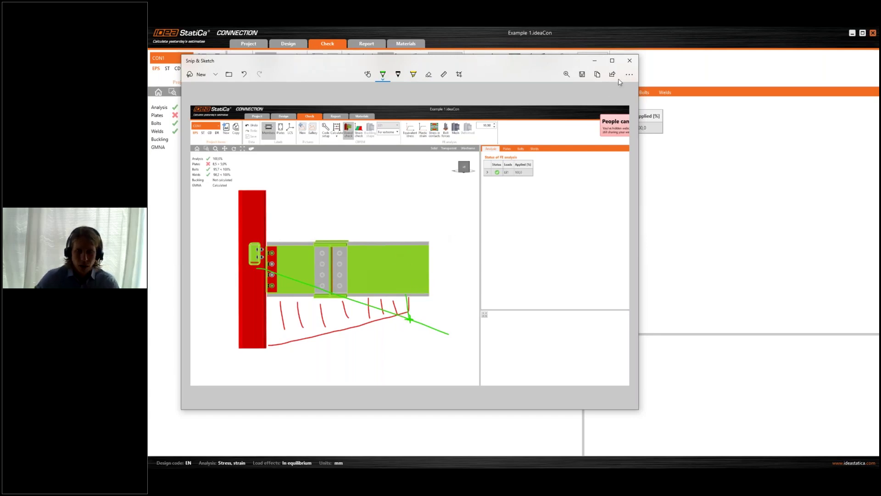
pyautogui.click(596, 62)
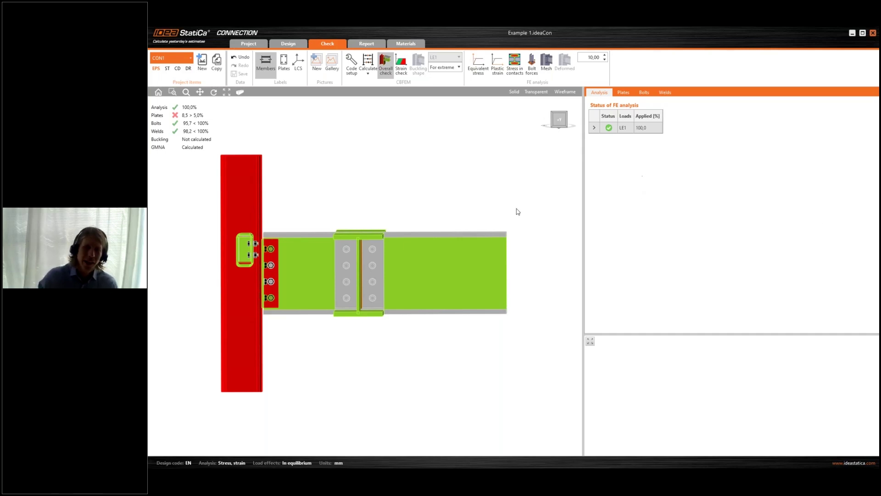
# View the whole checked joint in 3D and switch to the PowerPoint presentation at the Q&A slide 14
pyautogui.scroll(-2, 516, 211)
pyautogui.moveTo(459, 238); pyautogui.dragTo(373, 301, button='right')
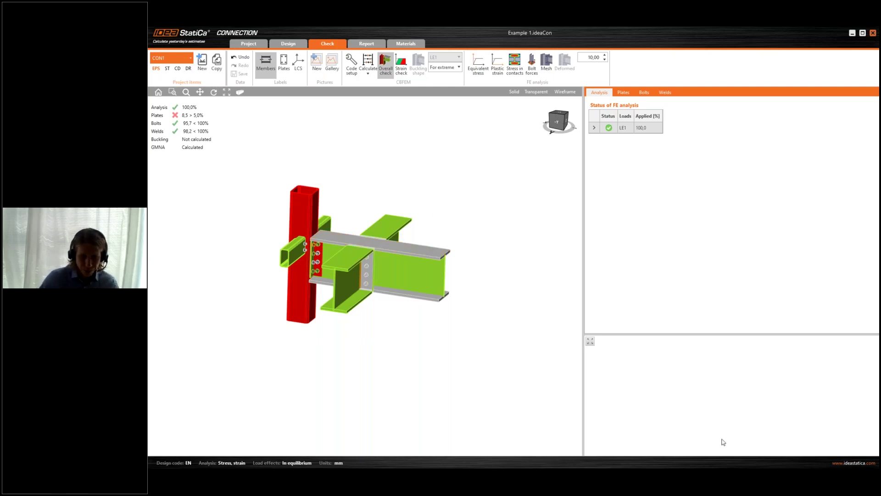
pyautogui.hotkey('alt', 'Tab')
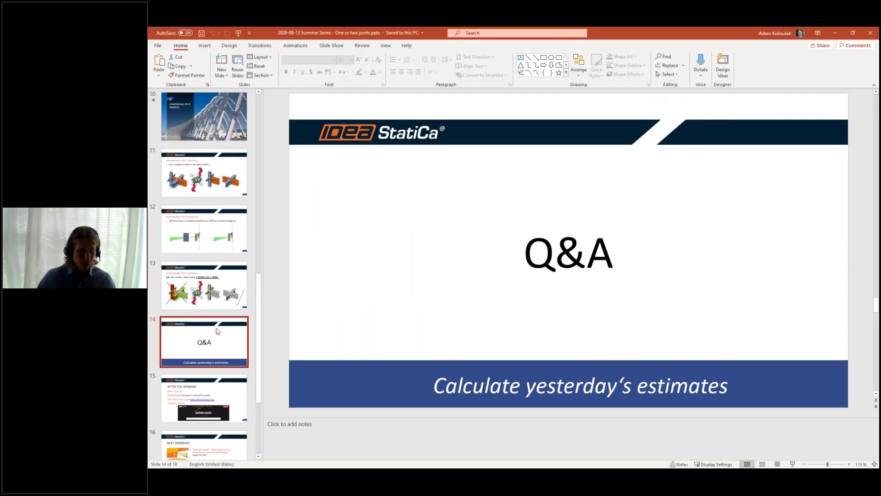